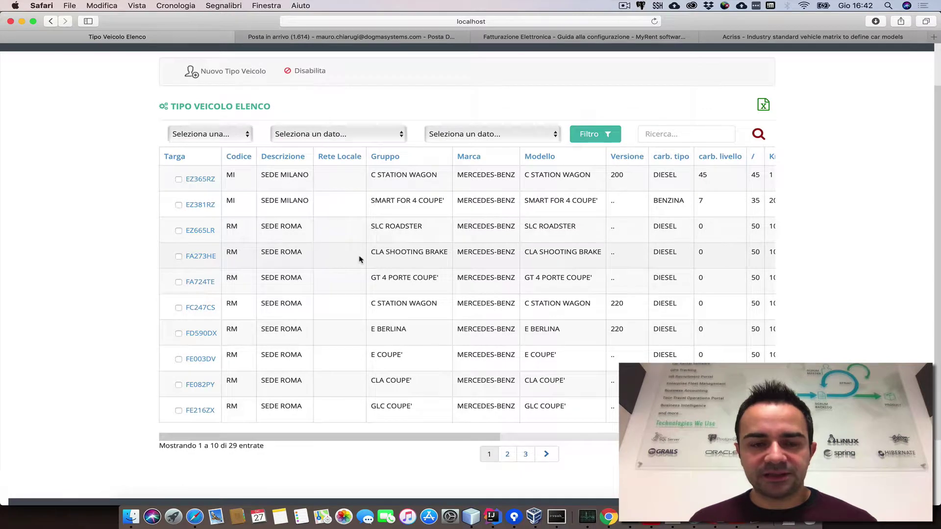
Look through all three pages of the vehicle list and return to the first page.
click(509, 454)
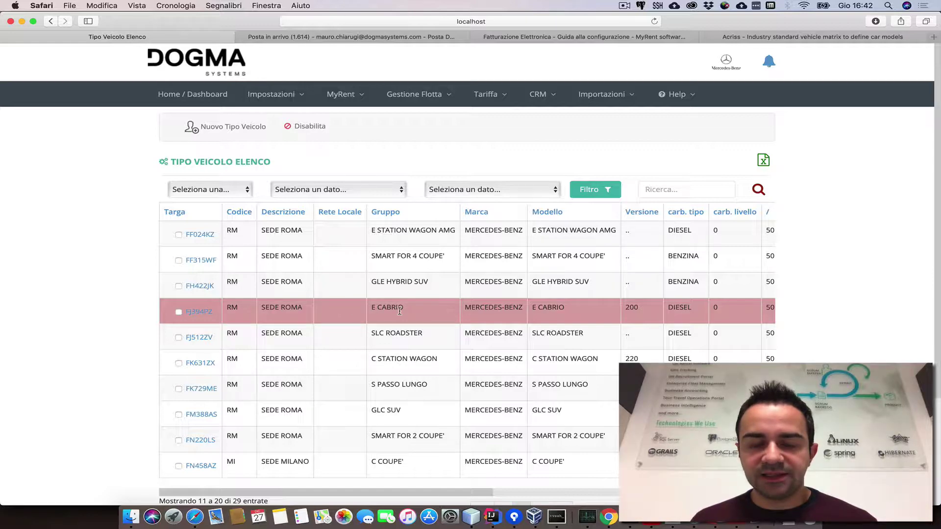
scroll(457, 317, down, 2)
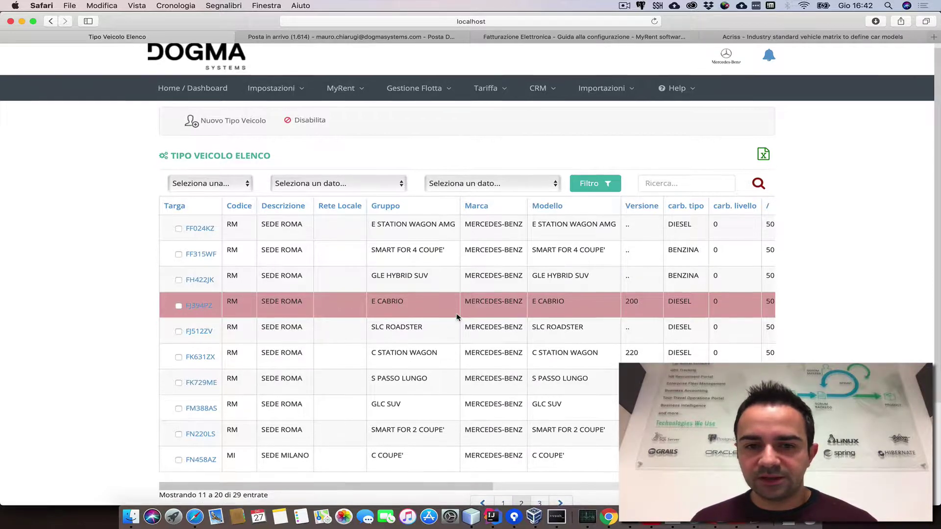
scroll(457, 317, down, 3)
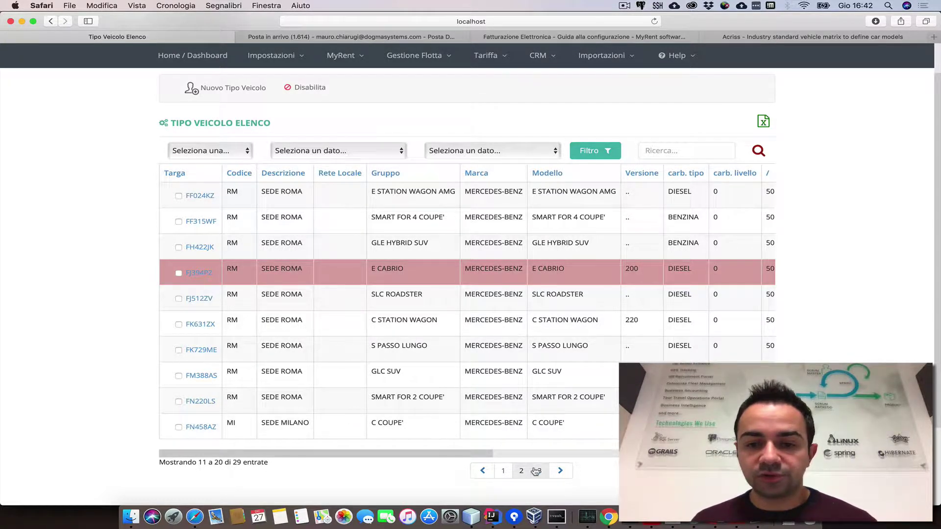
click(536, 471)
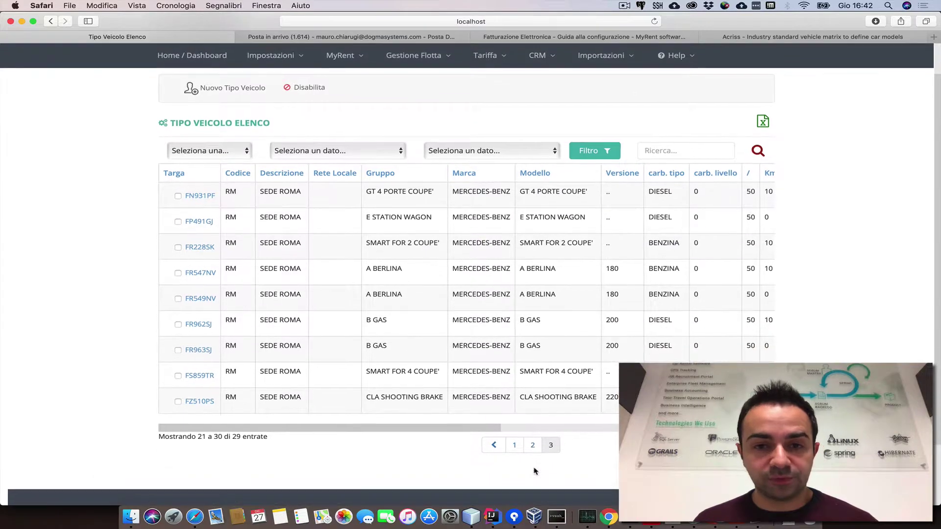
click(515, 444)
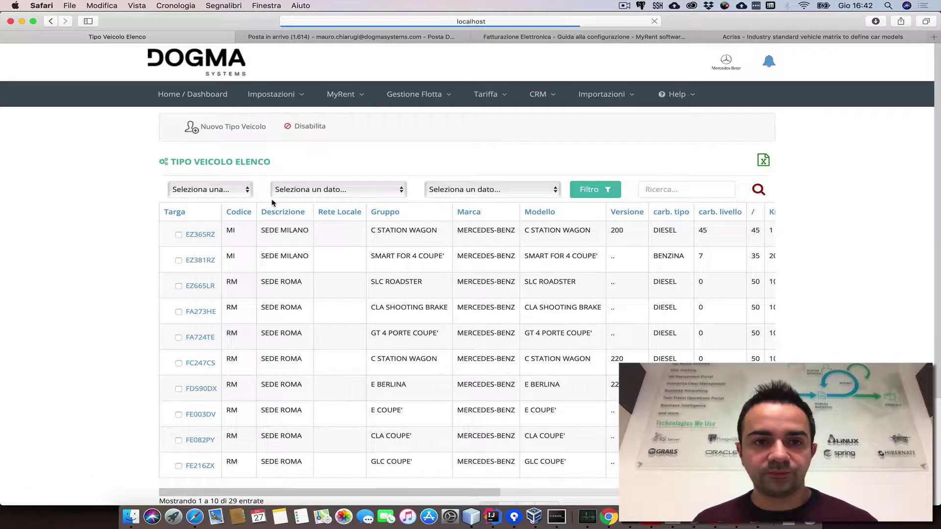
Open the creation form for a new vehicle type and review its fields from company name to notes.
click(214, 127)
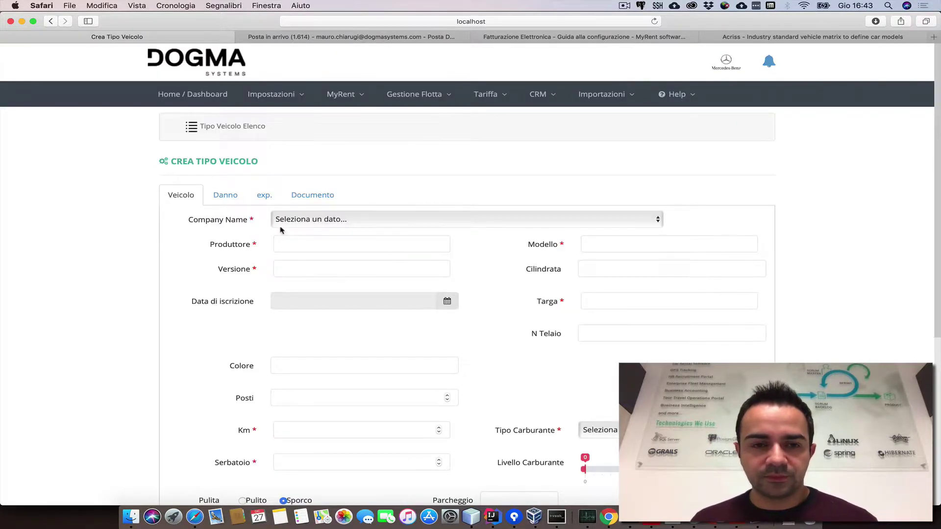
scroll(352, 303, down, 3)
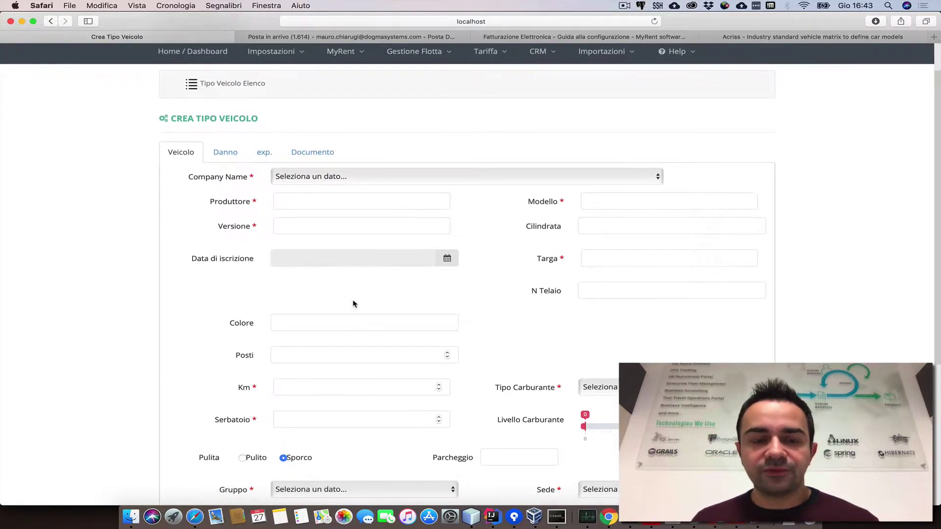
scroll(353, 304, down, 2)
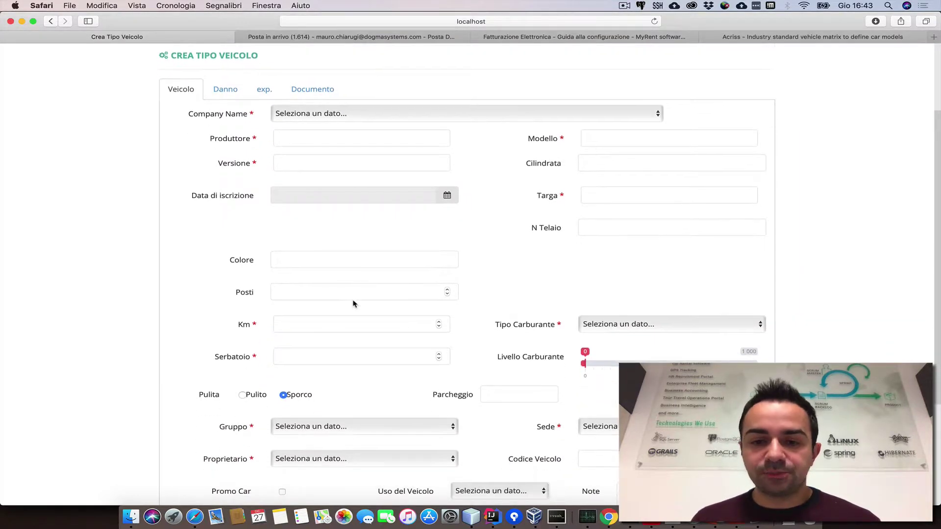
scroll(353, 301, down, 2)
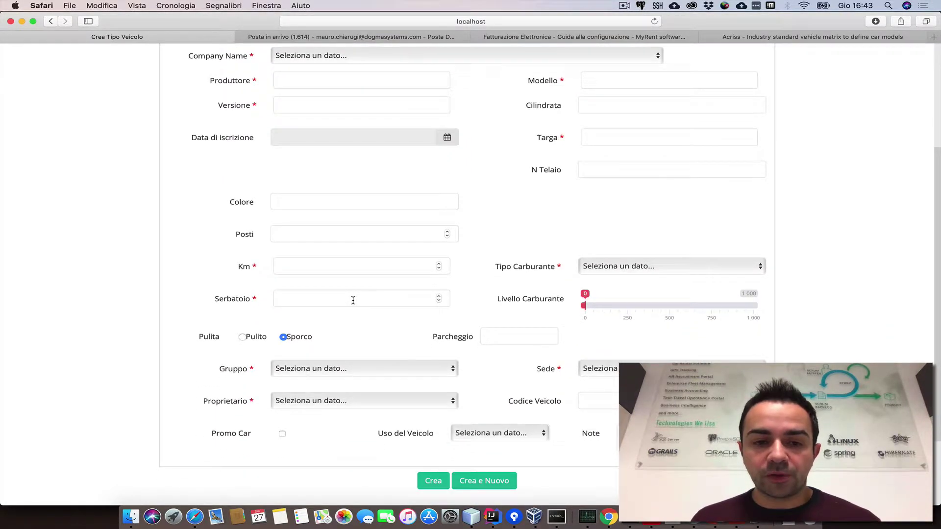
scroll(353, 300, up, 5)
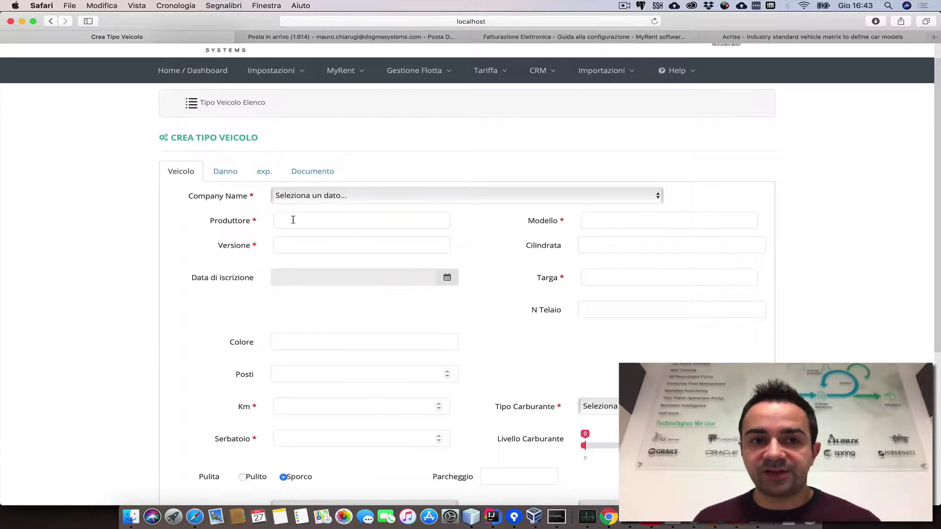
scroll(293, 220, up, 1)
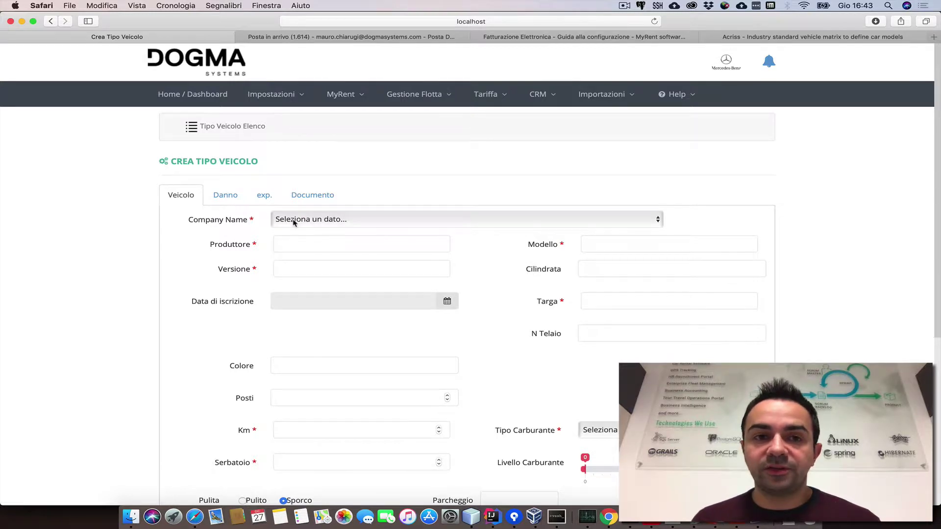
In the vehicle preferences, enable the other information, technical details, financial details, other financial details and vehicle sales tabs.
click(271, 91)
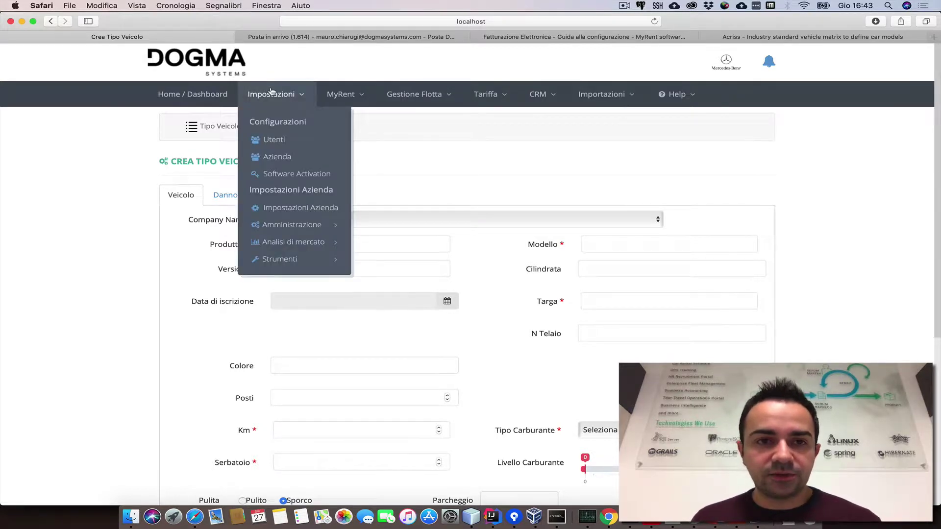
mouse_move(317, 263)
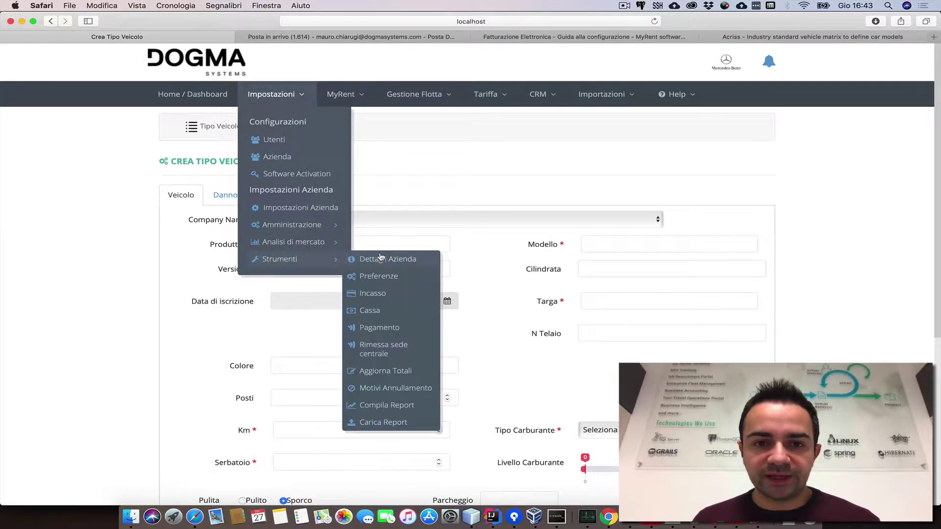
click(378, 276)
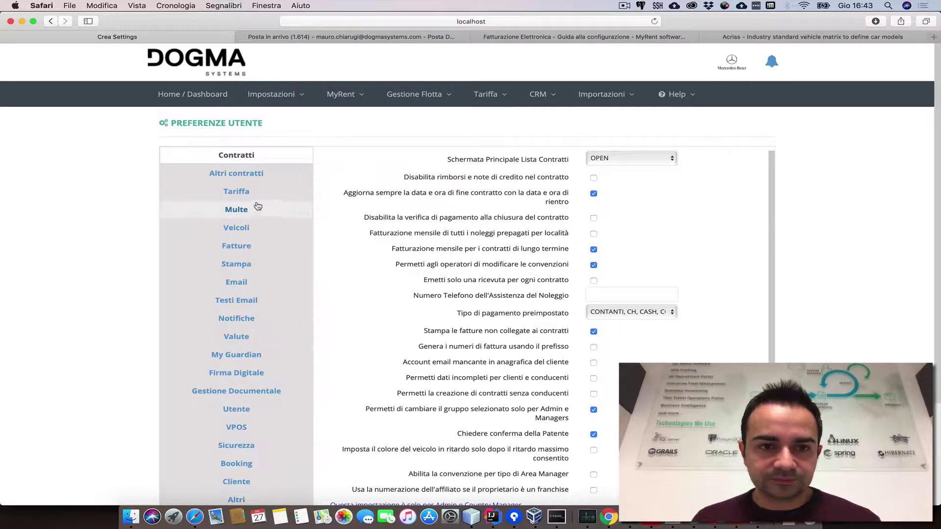
click(237, 230)
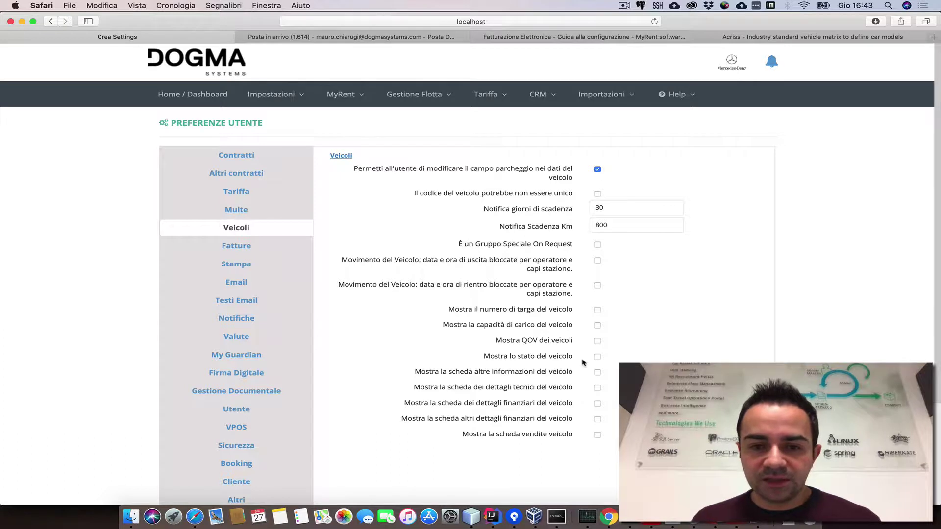
click(597, 373)
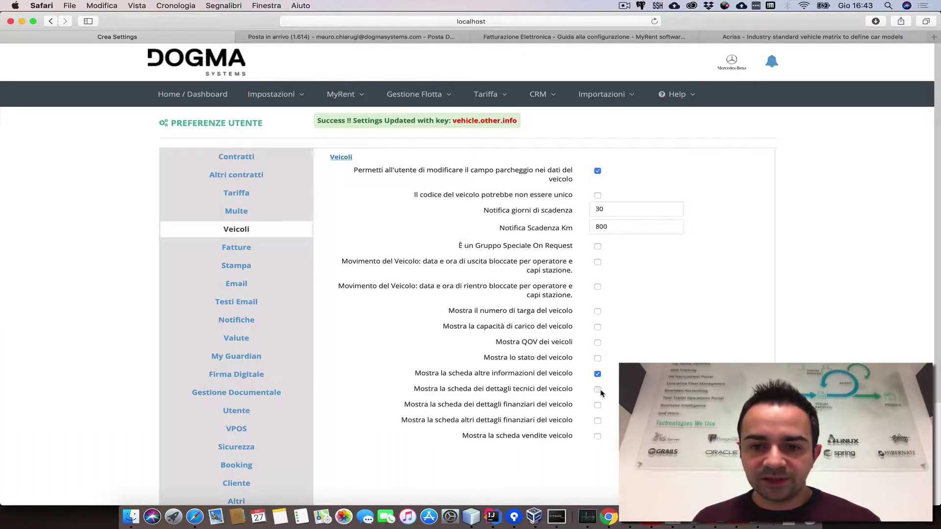
click(598, 390)
click(597, 405)
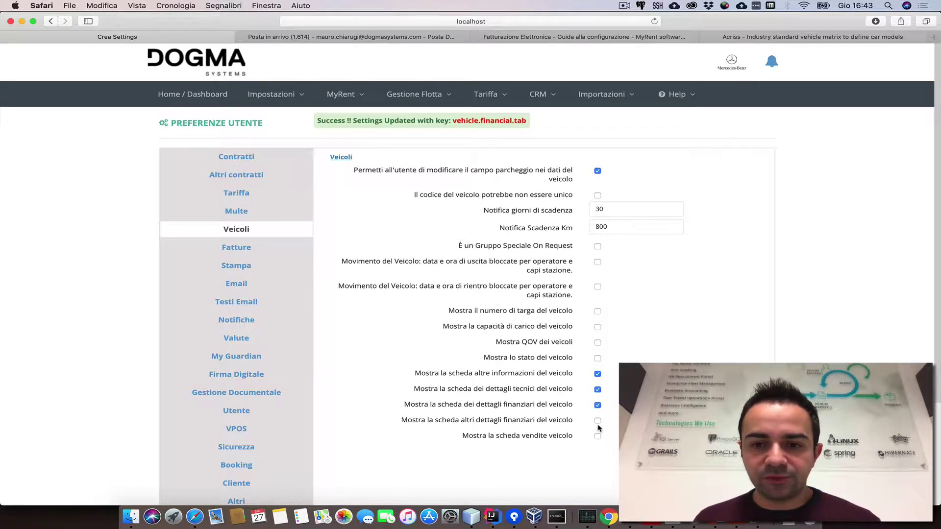
click(598, 422)
click(597, 437)
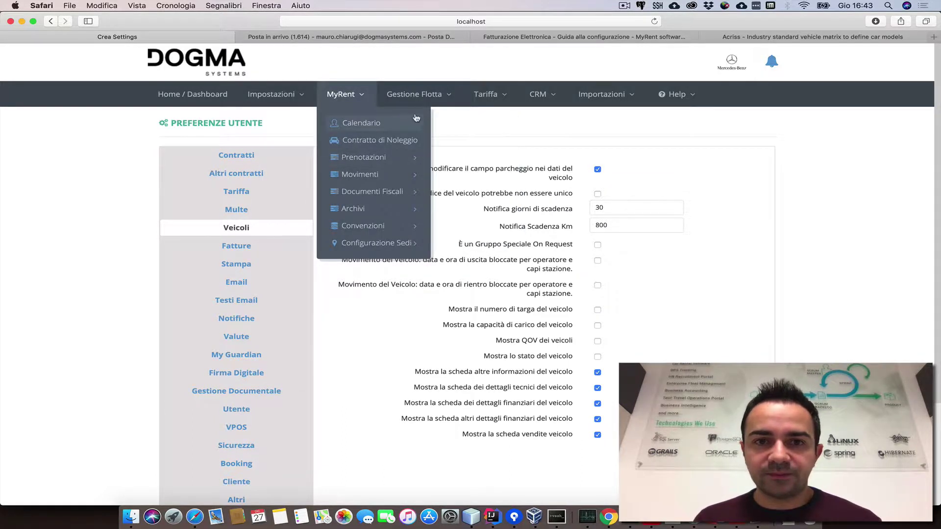
Open a new vehicle type form from the vehicle list and try to view its Finanziario section.
mouse_move(418, 104)
mouse_move(412, 140)
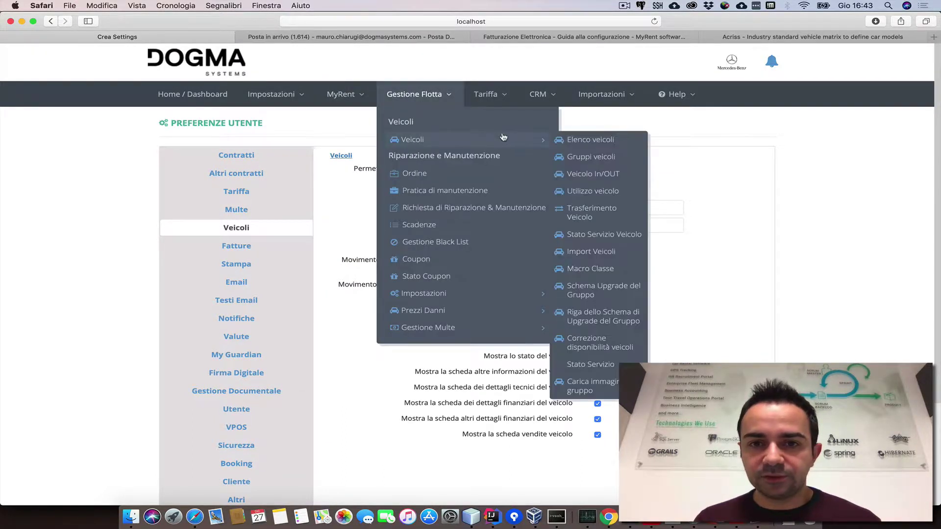
click(587, 142)
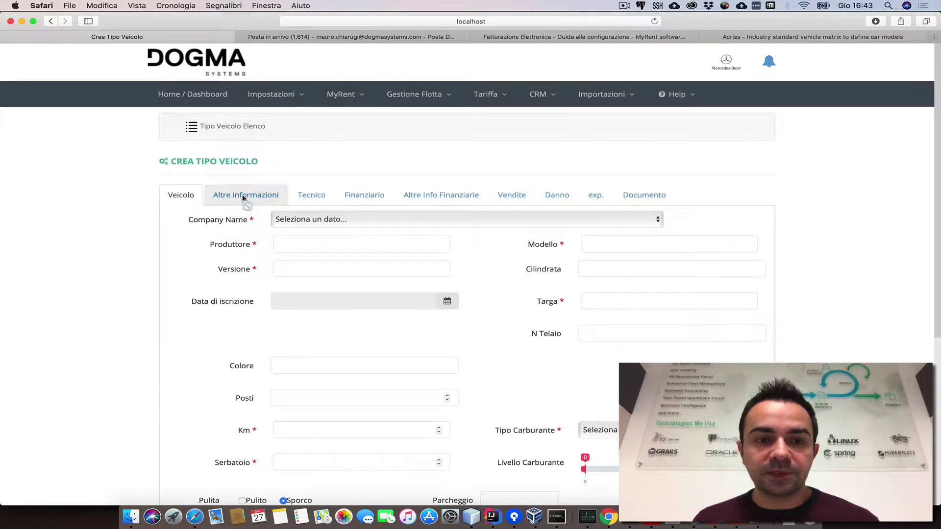
scroll(350, 233, down, 2)
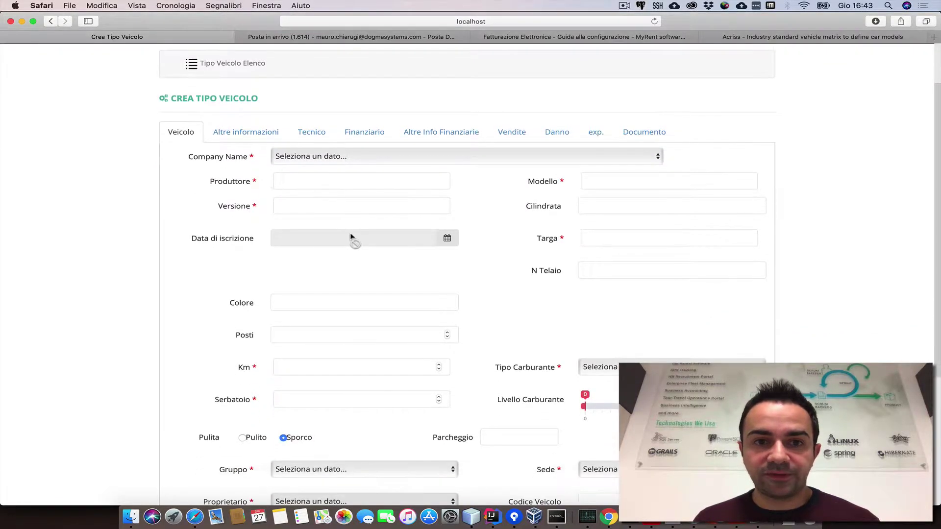
click(371, 131)
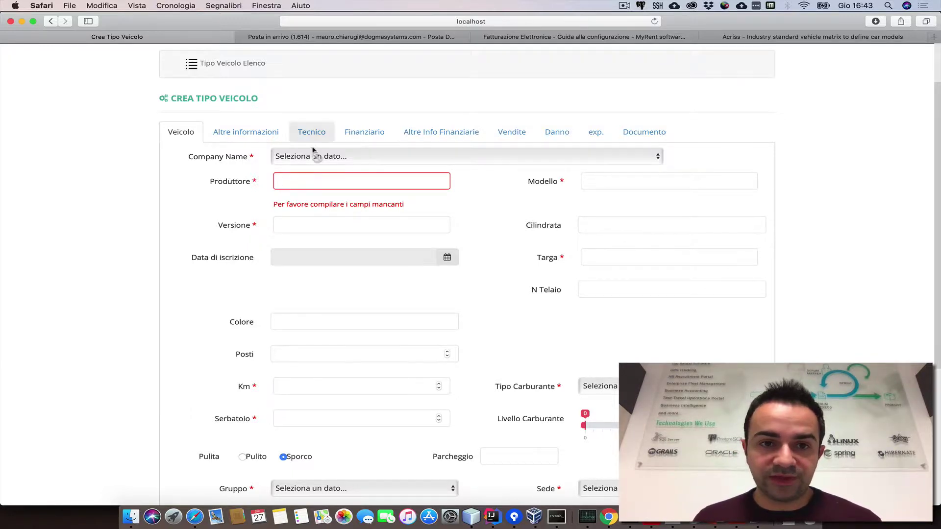
In the vehicle preferences, disable the other information, technical details, financial details, other financial details and vehicle sales tabs.
scroll(294, 142, up, 3)
click(269, 88)
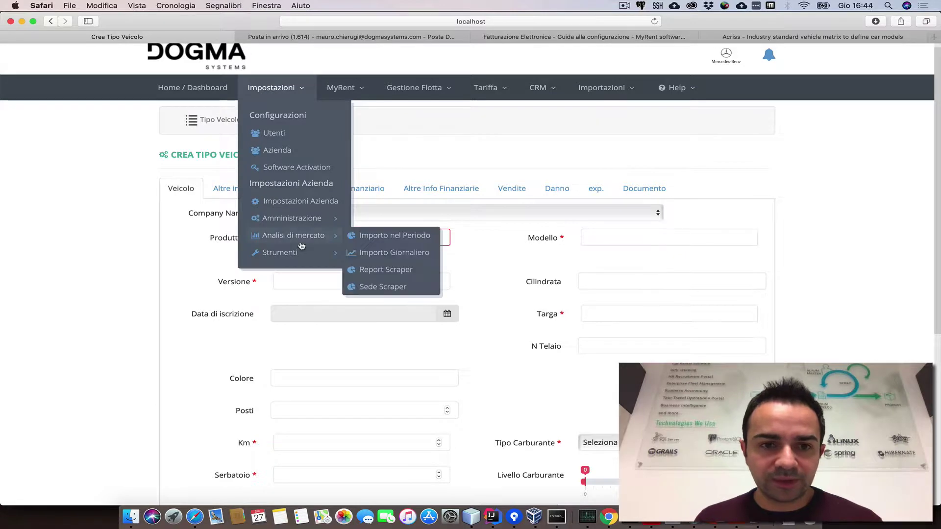
mouse_move(302, 252)
click(376, 277)
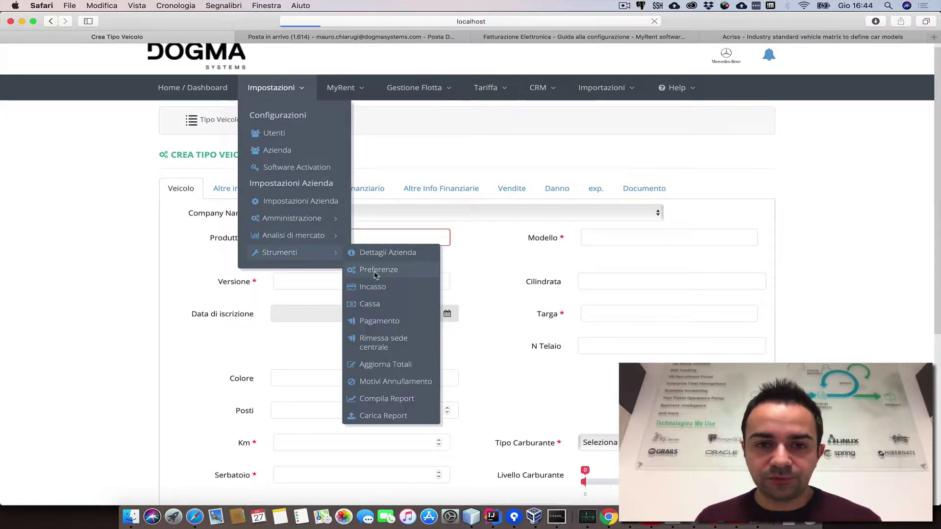
click(238, 228)
scroll(608, 327, down, 2)
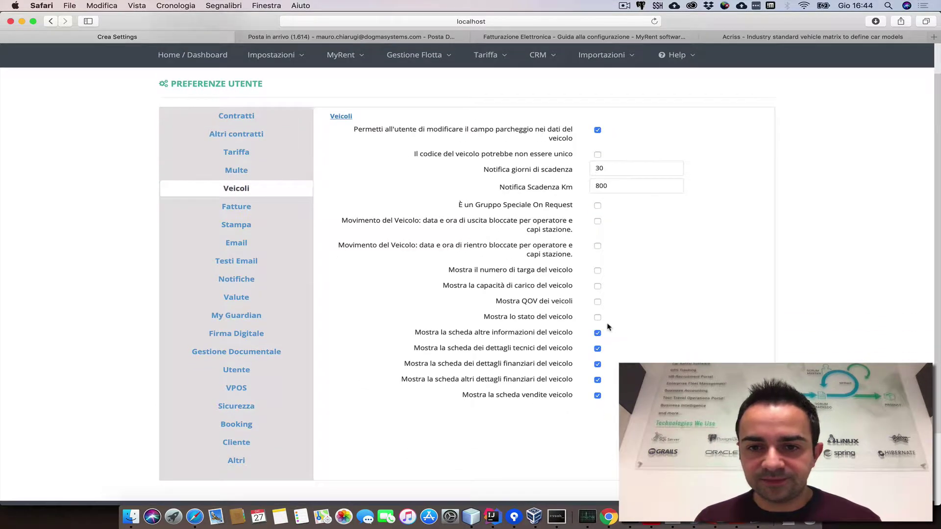
click(597, 333)
click(597, 350)
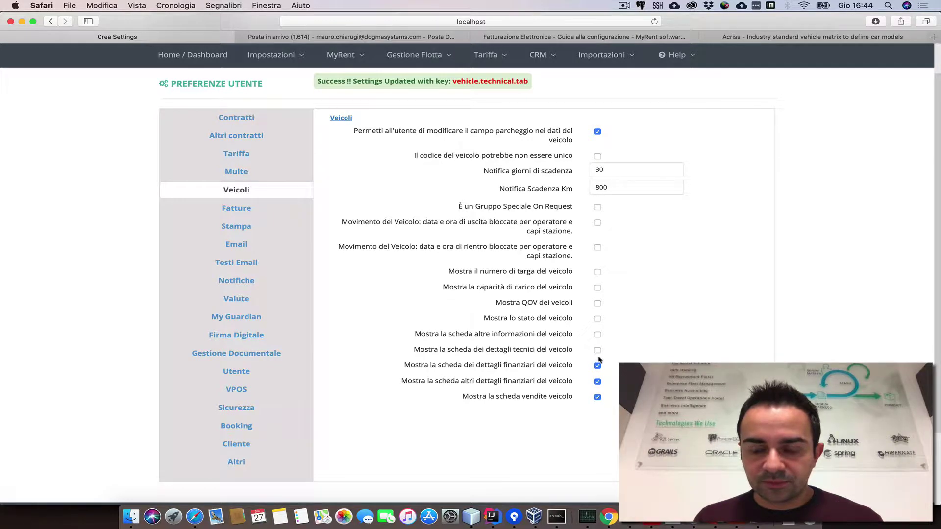
click(598, 366)
click(597, 382)
click(598, 397)
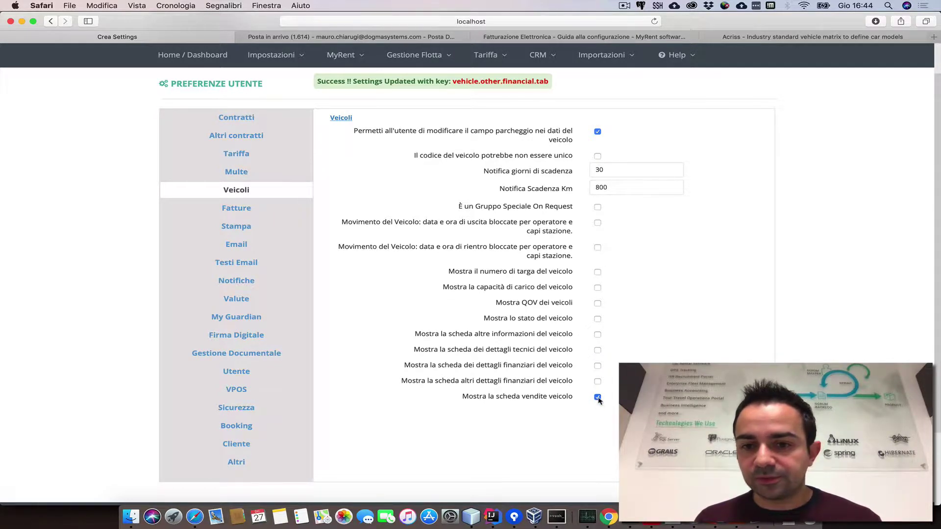
Go to the vehicle list and open a blank form for a new vehicle type.
scroll(384, 348, up, 2)
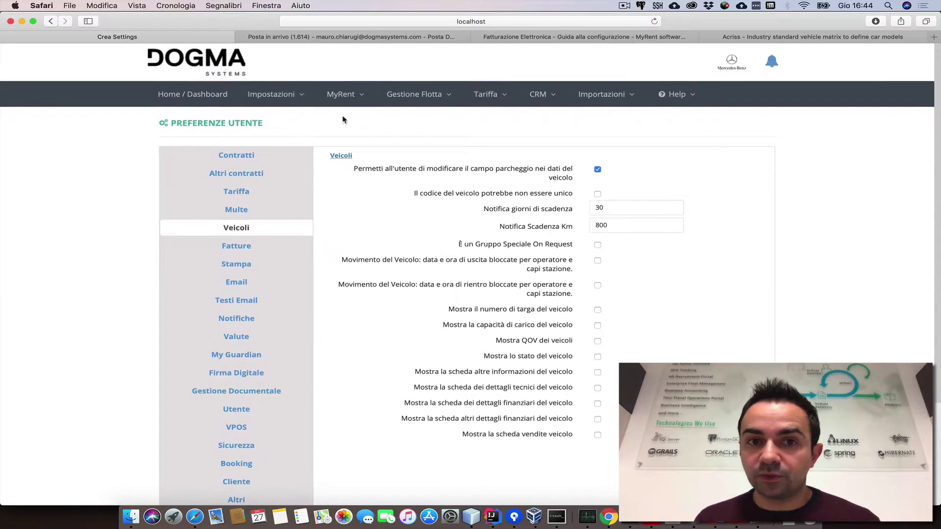
click(420, 91)
mouse_move(457, 138)
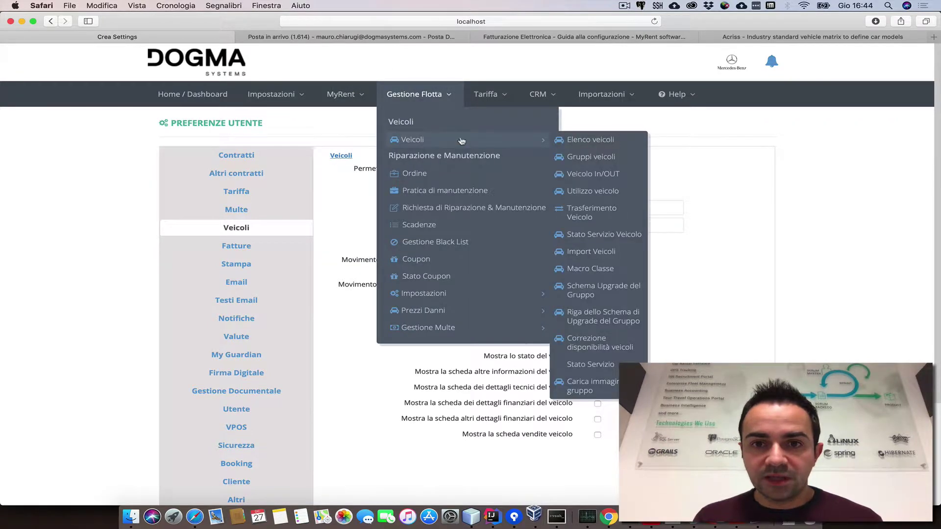
click(574, 145)
click(234, 127)
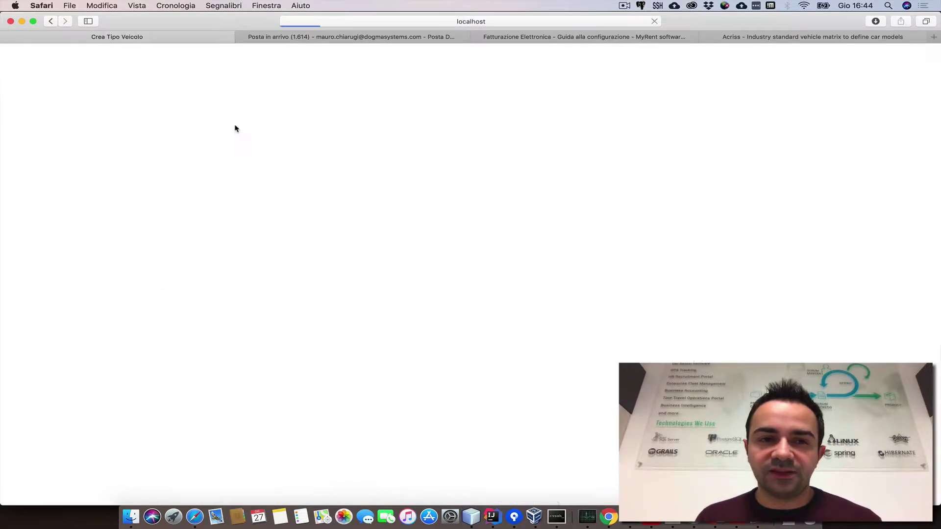
Assign the vehicle to the company CONCESSIONARIO MERCEDES ACME, with manufacturer Mercedes-Benz and model Classe A.
click(308, 223)
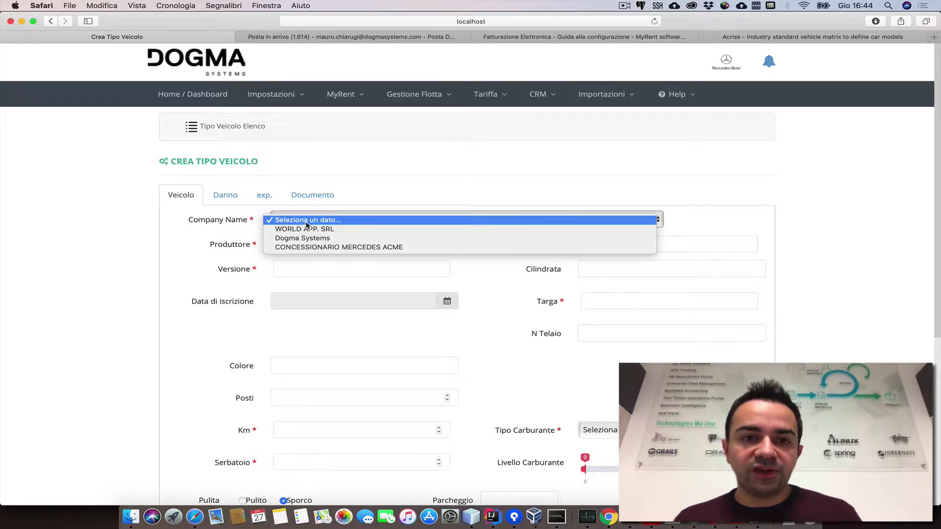
click(301, 247)
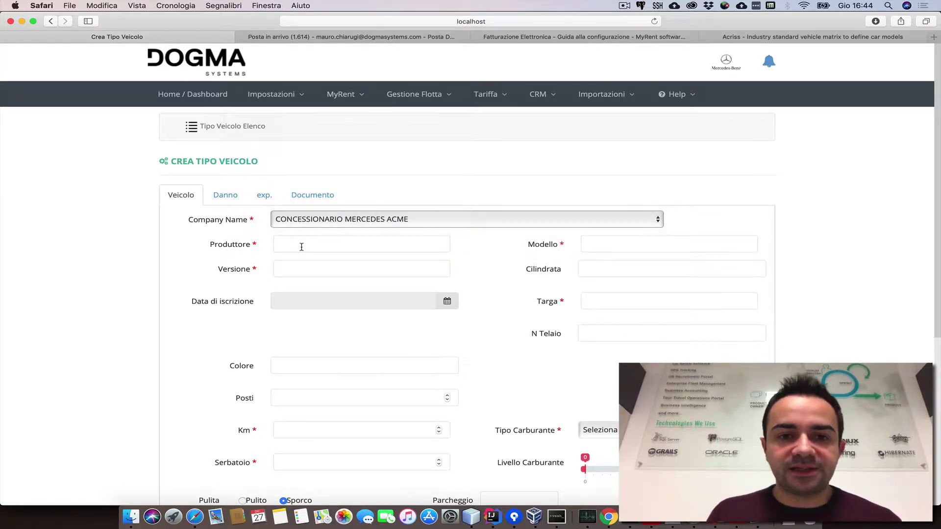
click(304, 246)
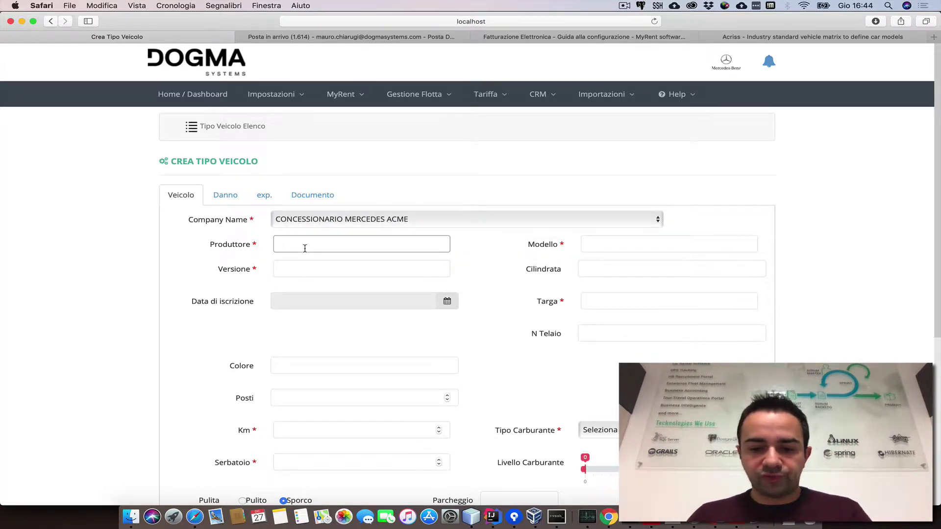
text(Mercedes-BENZ)
key(Tab)
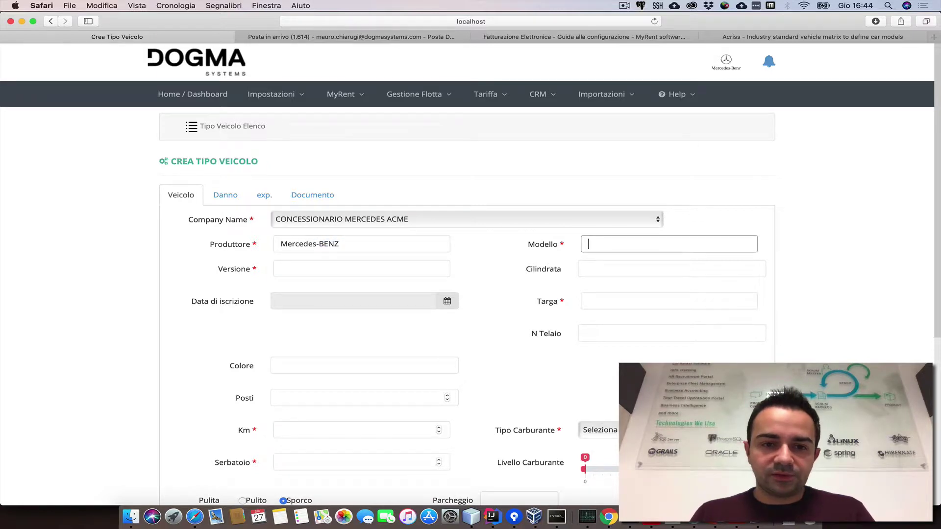
click(339, 244)
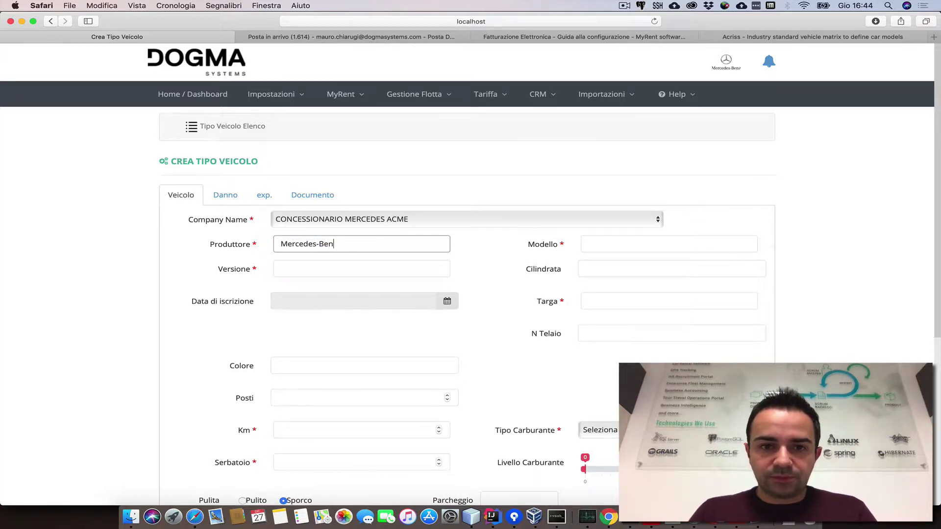
text(z)
key(Tab)
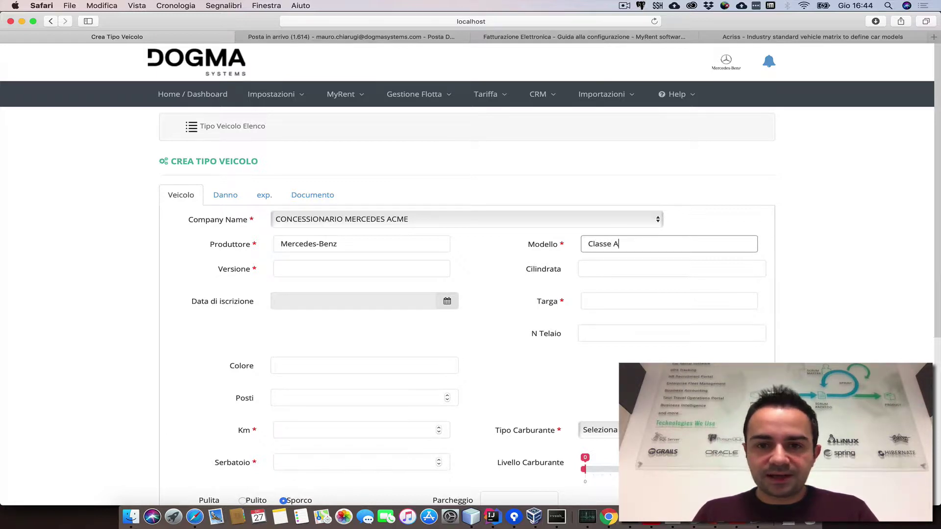
Set the vehicle's version to 200 and its engine displacement (Cilindrata) to 2000.
key(Tab)
text(200)
key(Tab)
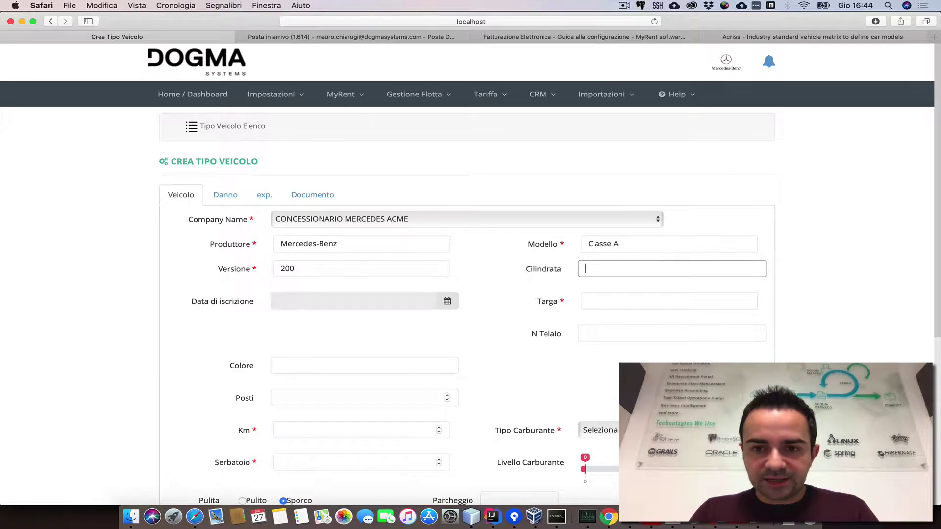
key(Tab)
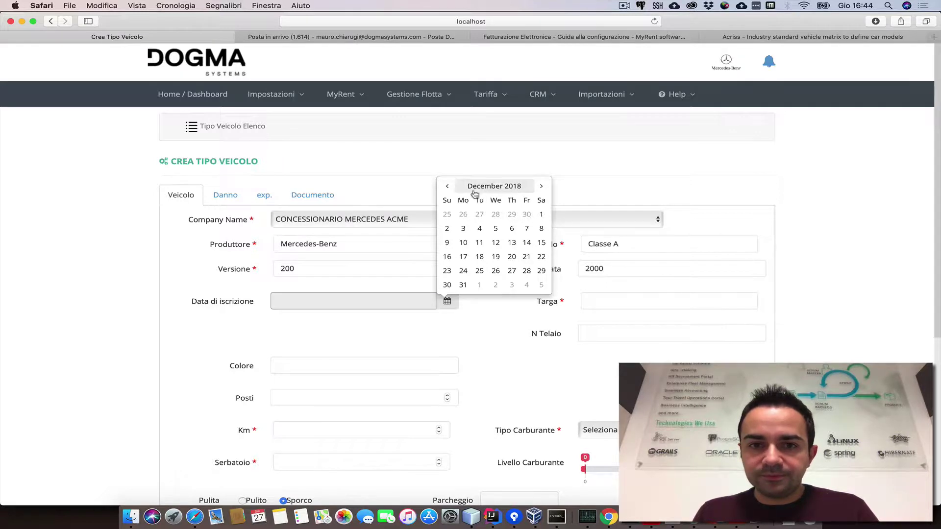
Set the registration date to 2018-10-01 and enter FG123FG as the licence plate.
click(448, 187)
click(448, 186)
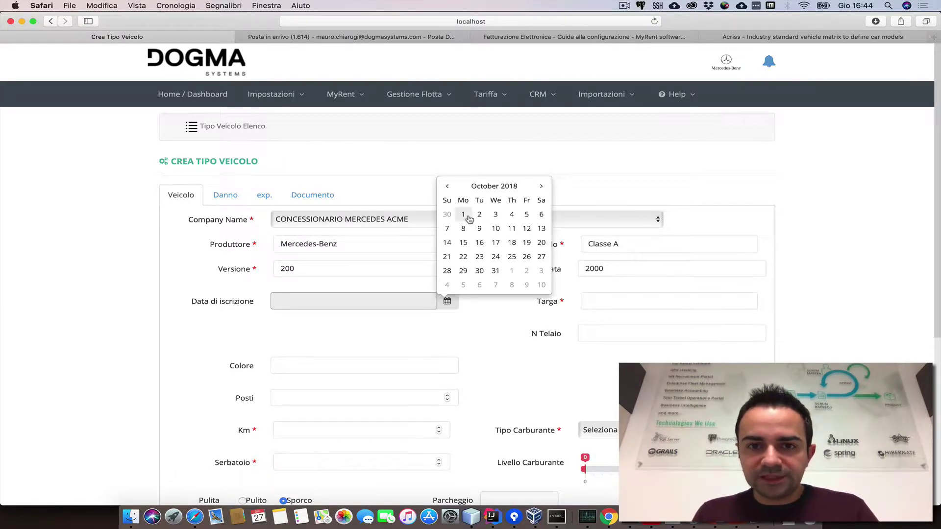
click(463, 215)
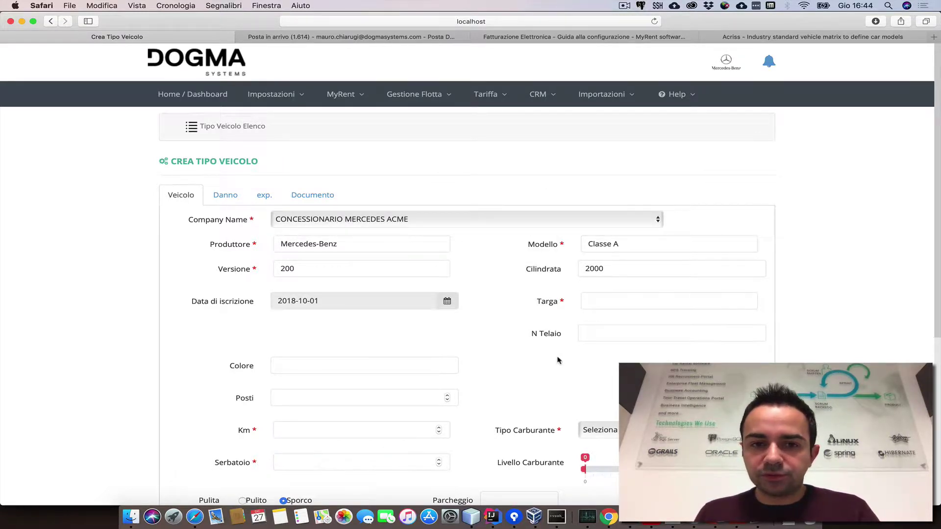
click(601, 304)
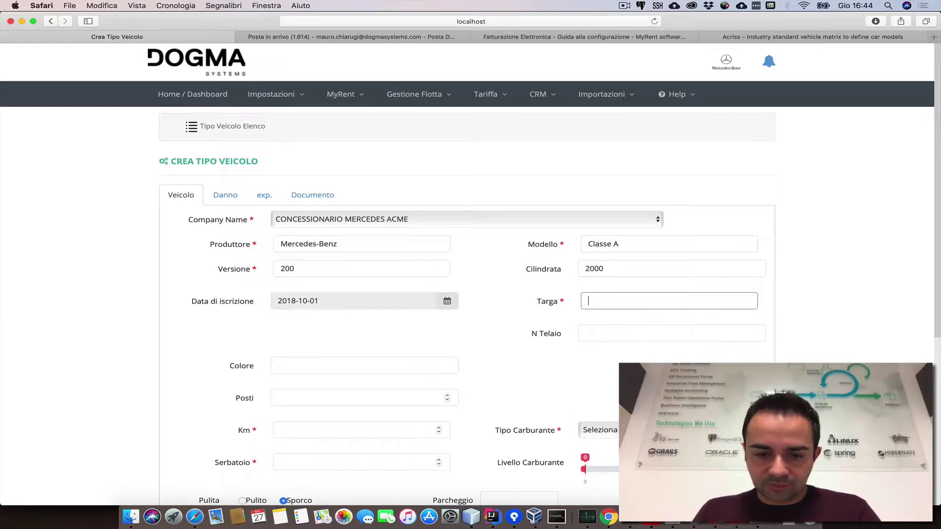
text(FG123FG)
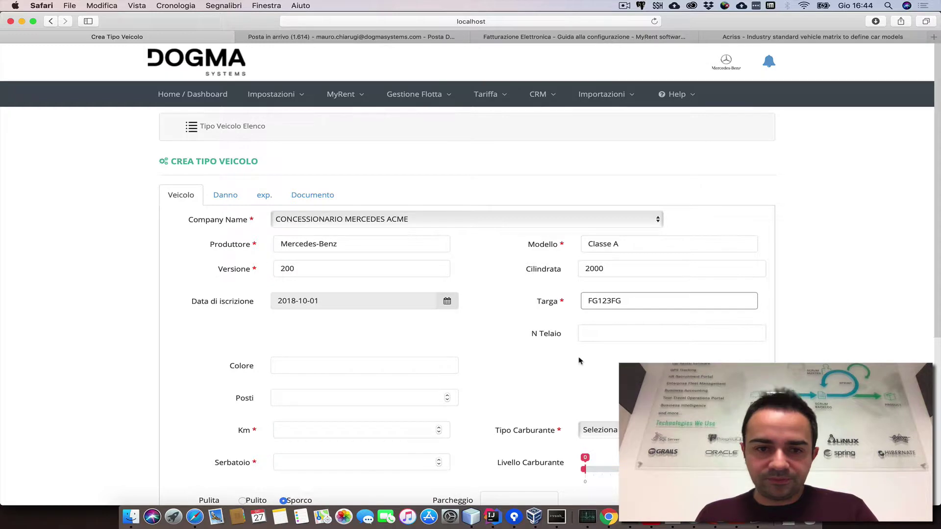
Enter the vehicle's colour as NERO, with 5 seats and a mileage of 10000 km.
scroll(578, 360, down, 5)
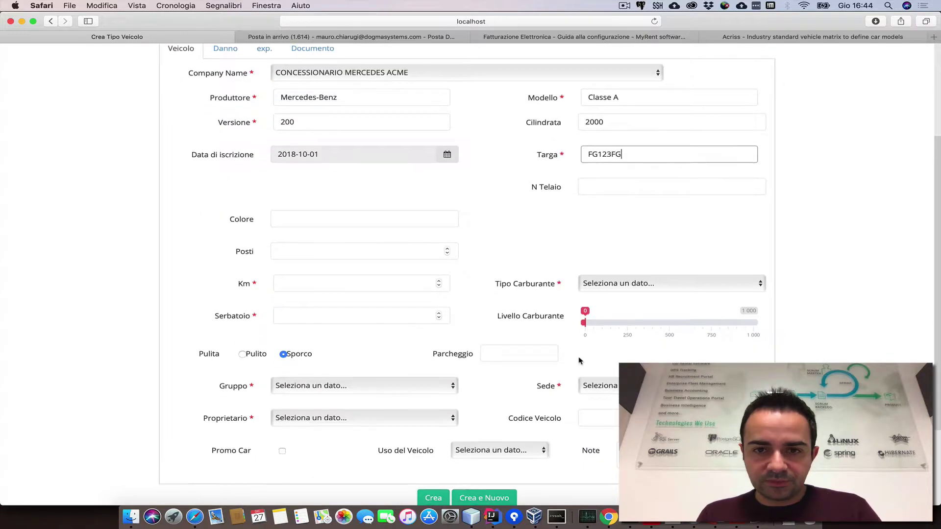
click(331, 218)
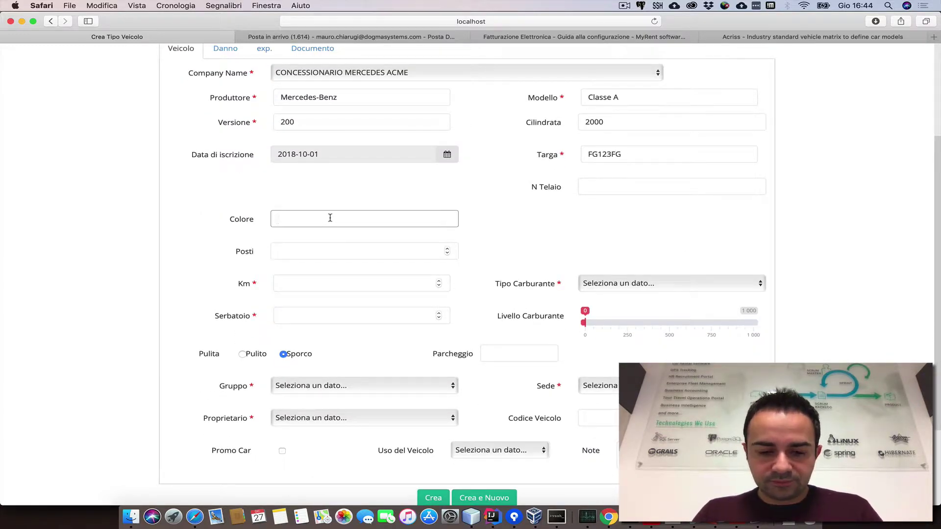
text(NERO)
click(352, 250)
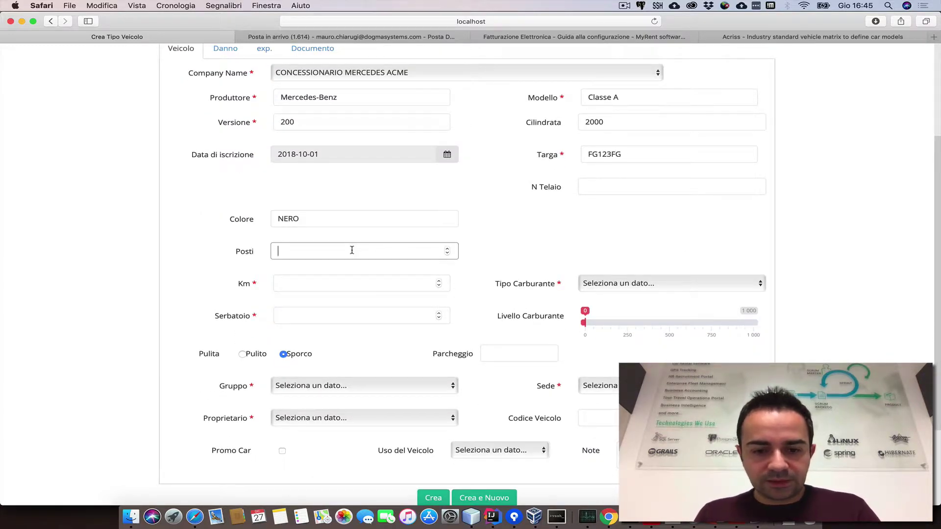
click(316, 287)
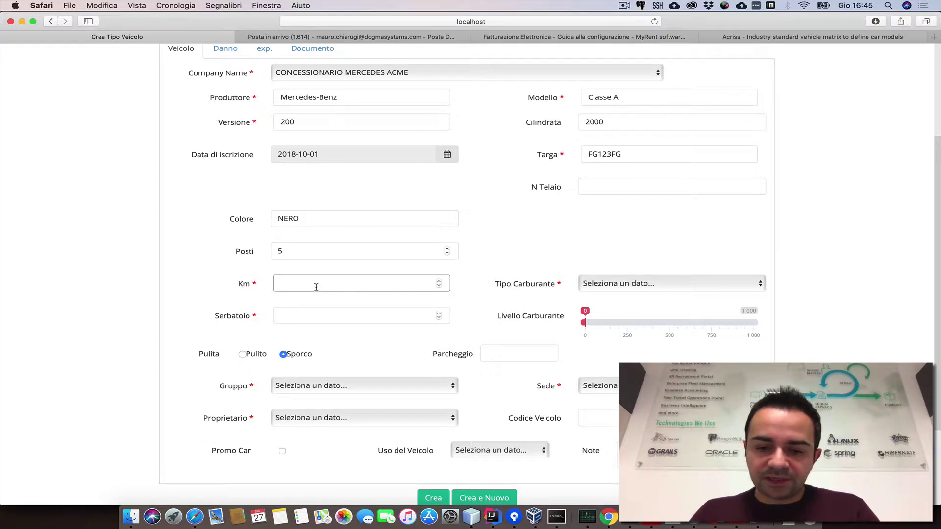
text(10000)
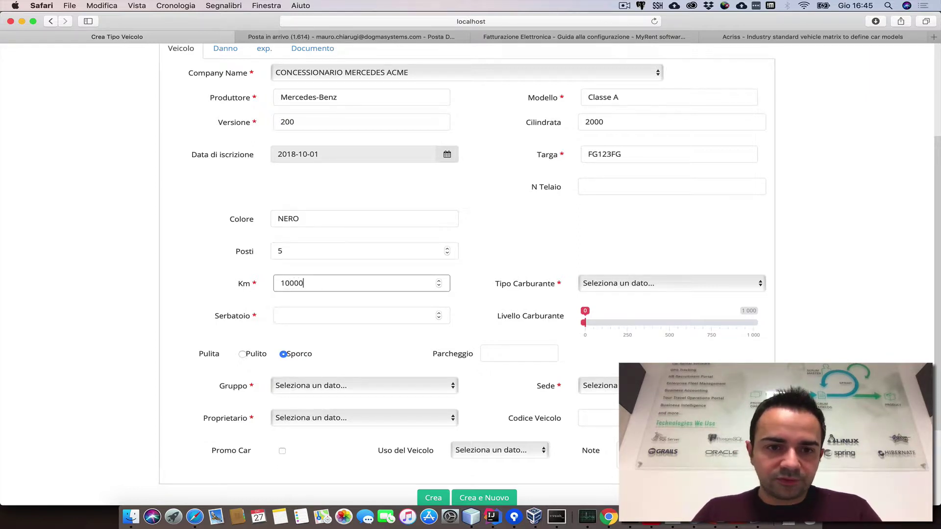
Set the fuel type to DIESEL, the tank capacity to 45 and the fuel level to a full 45.
click(608, 284)
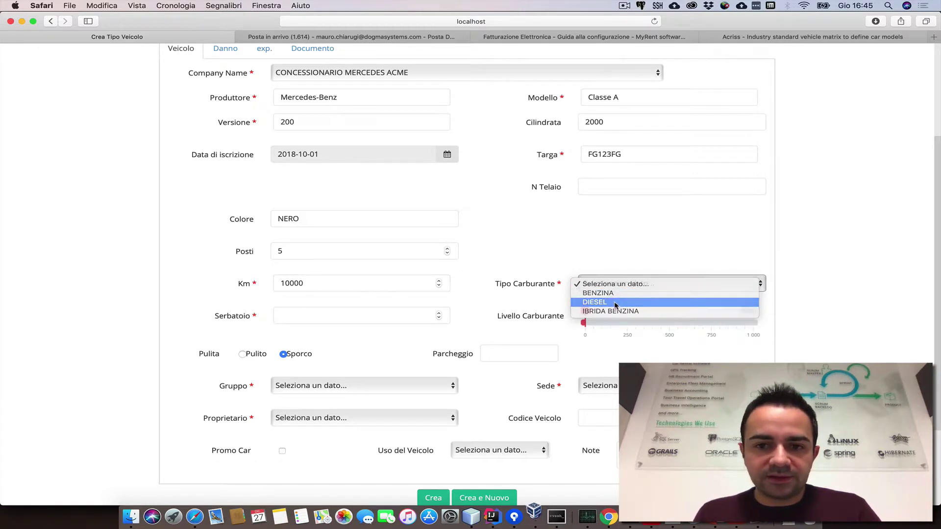
click(614, 303)
click(332, 311)
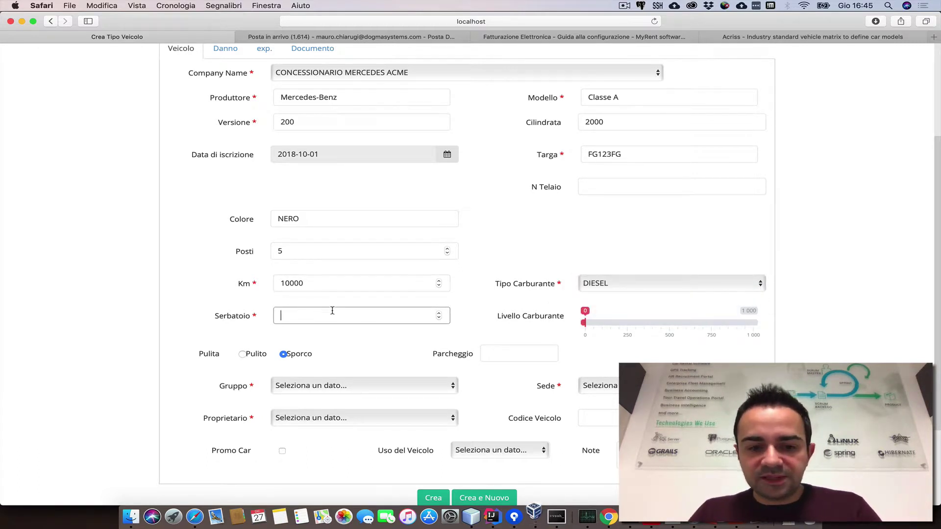
text(45)
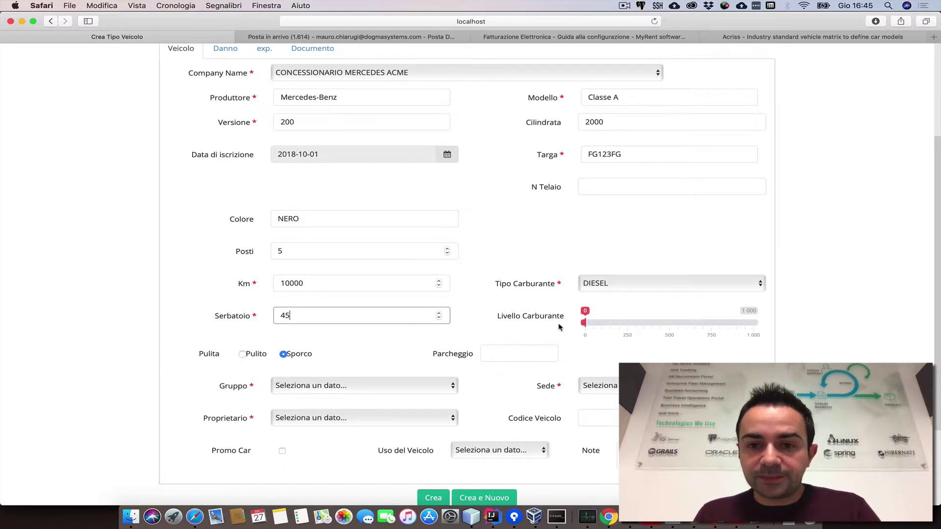
click(282, 333)
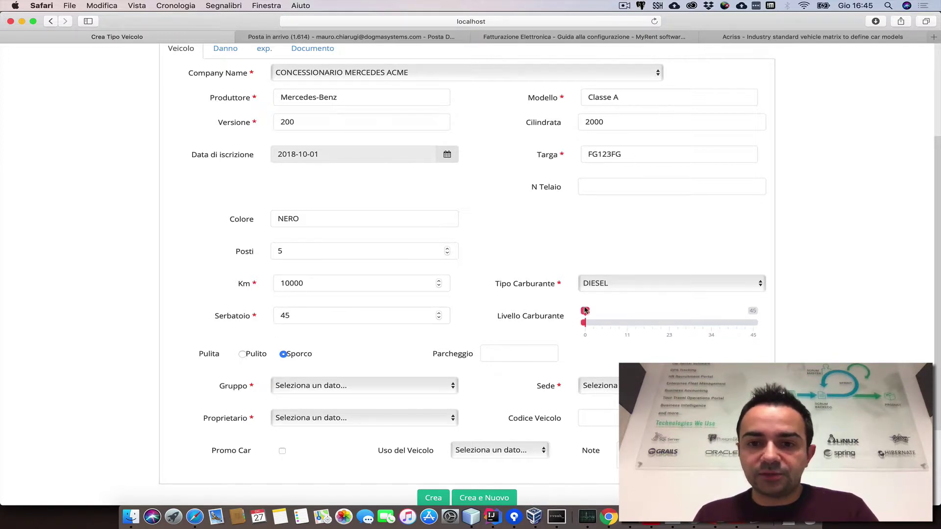
drag(585, 310, 883, 306)
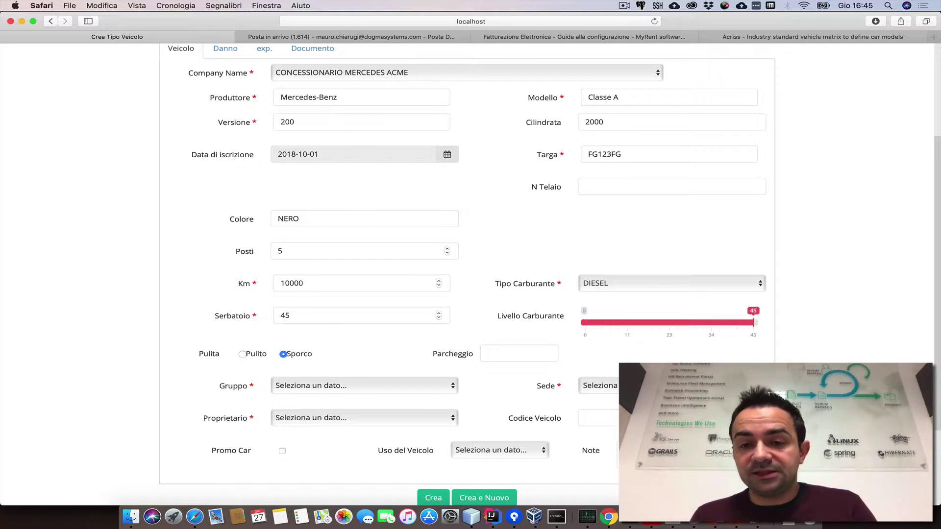
Mark the vehicle as clean (Pulito) and assign it to the group A BERLINA / V177 / A BERLINA.
scroll(470, 339, down, 3)
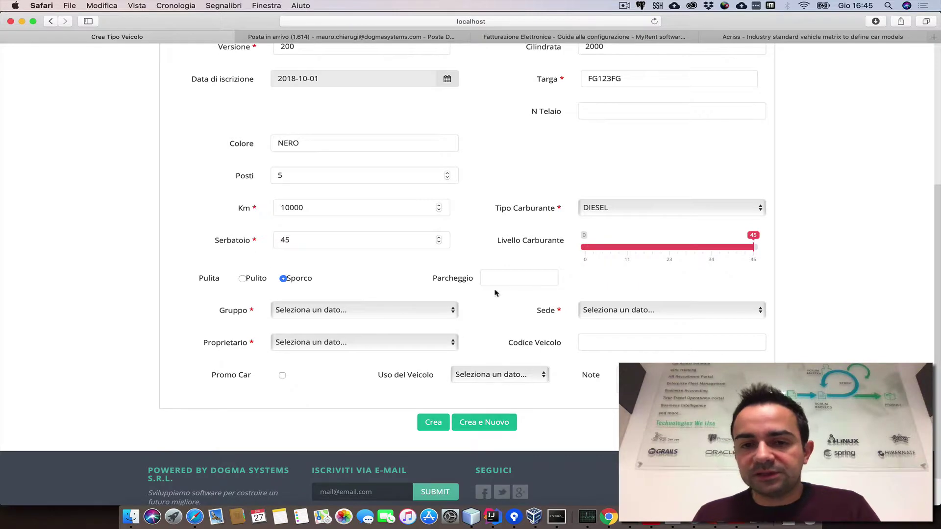
click(243, 279)
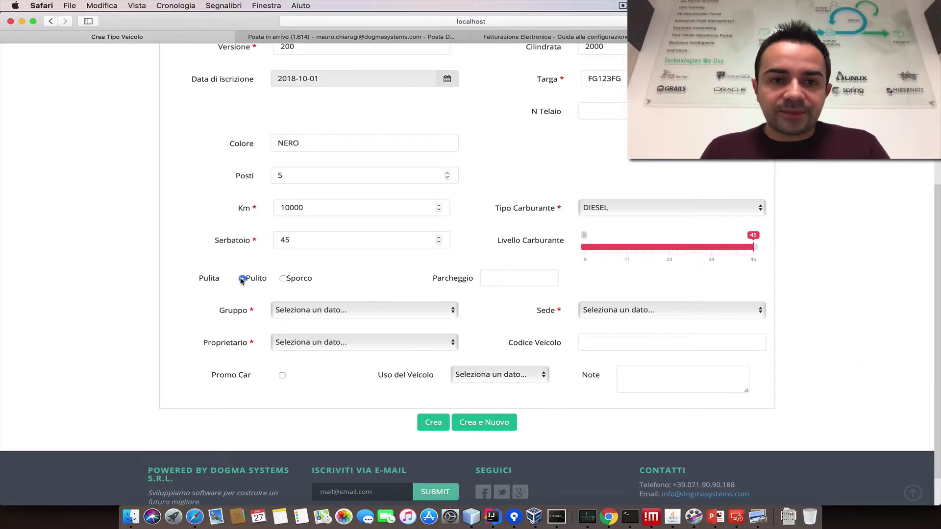
click(331, 311)
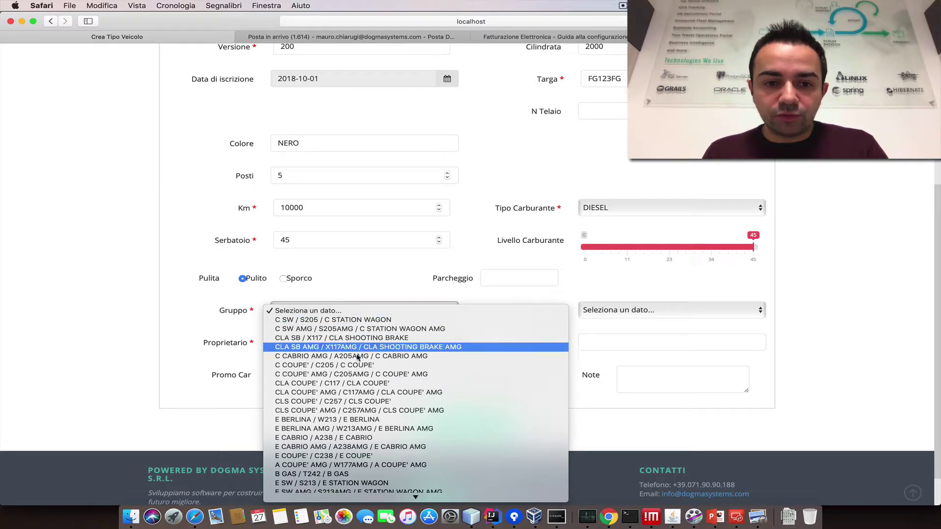
scroll(314, 353, down, 2)
click(281, 379)
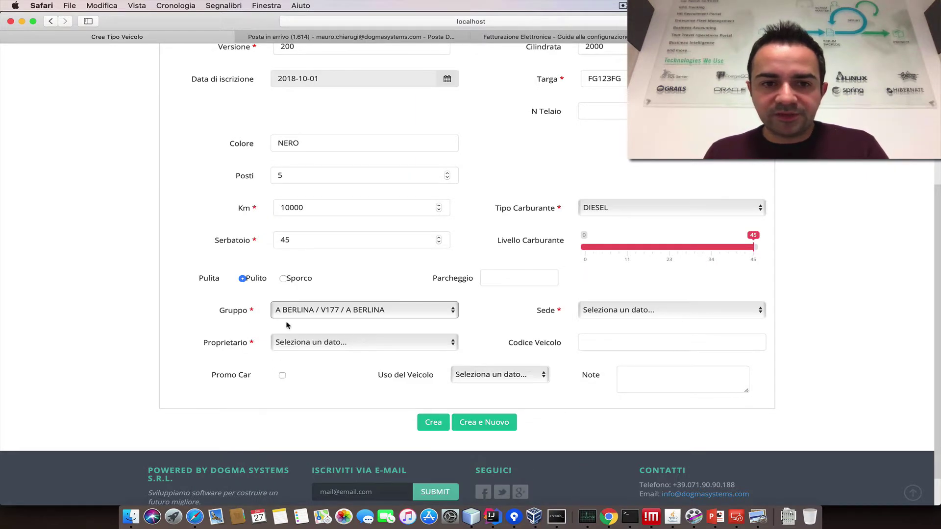
Set the location to MI - SEDE MILANO and the owner to CHARTERWAY, and create the vehicle.
click(660, 311)
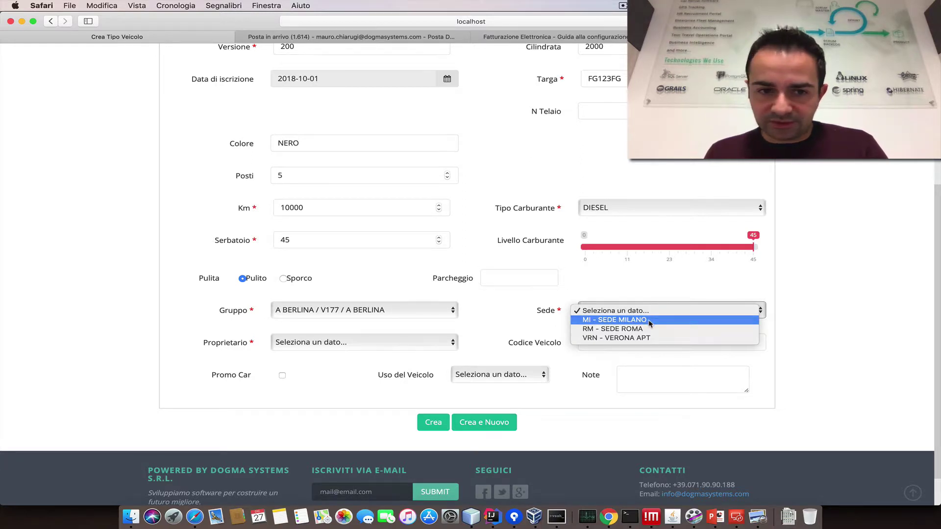
click(650, 324)
click(395, 344)
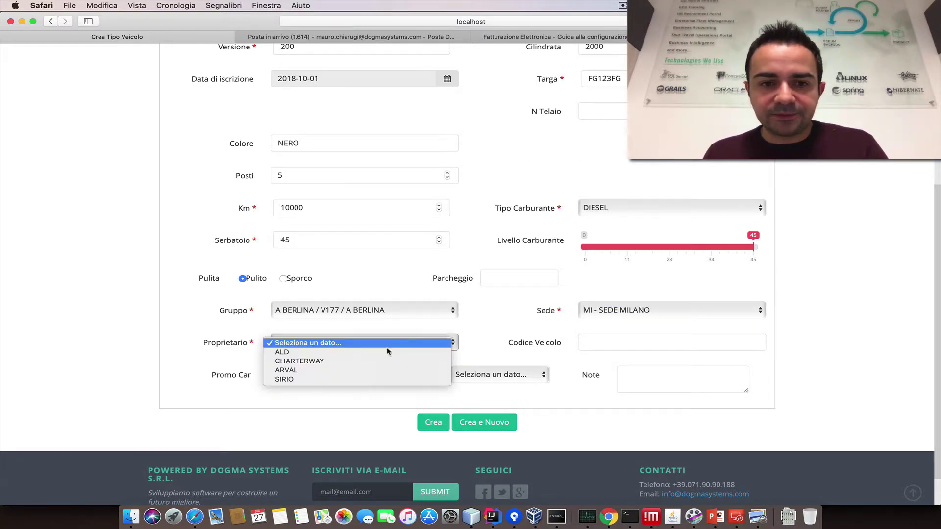
click(369, 361)
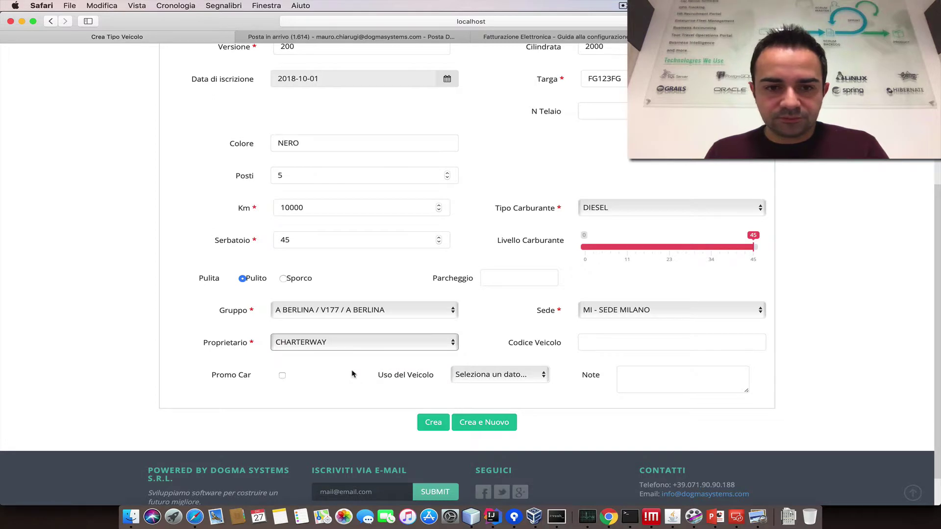
click(428, 420)
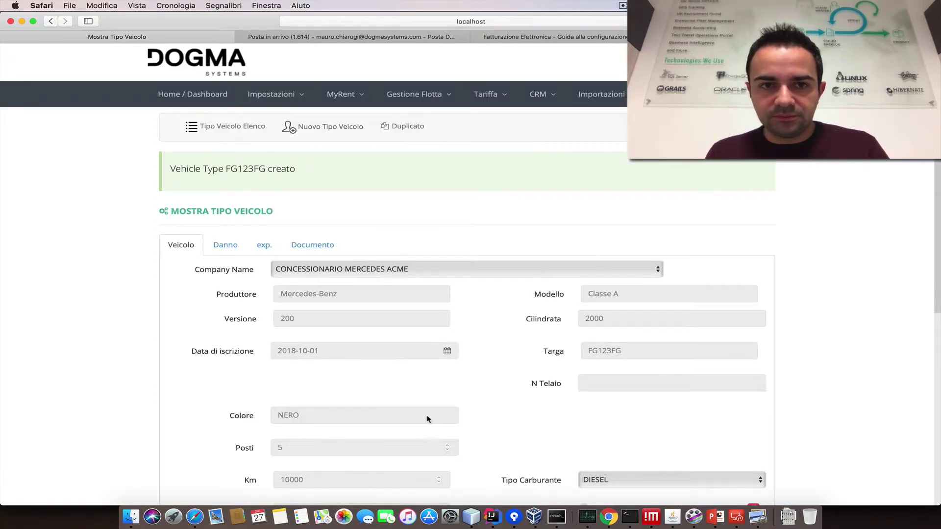
Review the saved vehicle's details and open the rental calendar to look through the fleet's availability.
double_click(239, 173)
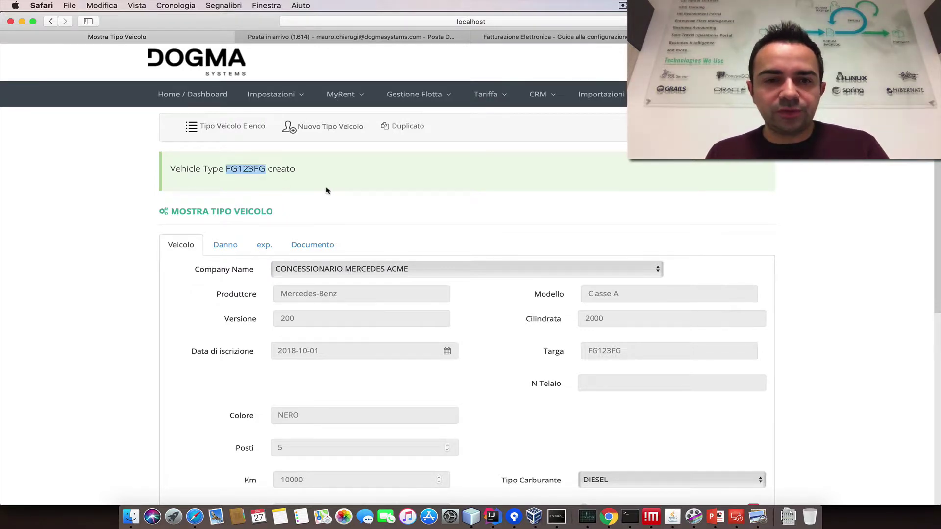
scroll(329, 251, down, 8)
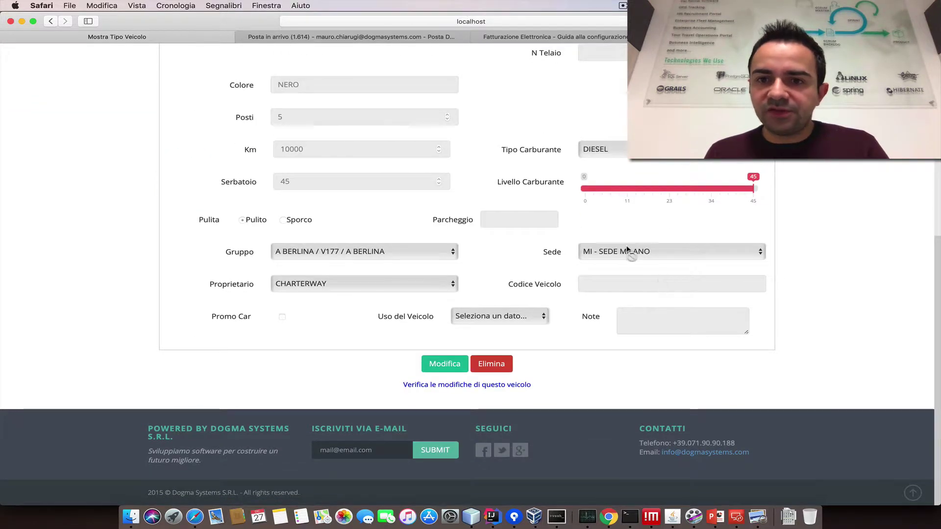
scroll(620, 249, up, 3)
scroll(620, 249, up, 5)
click(345, 94)
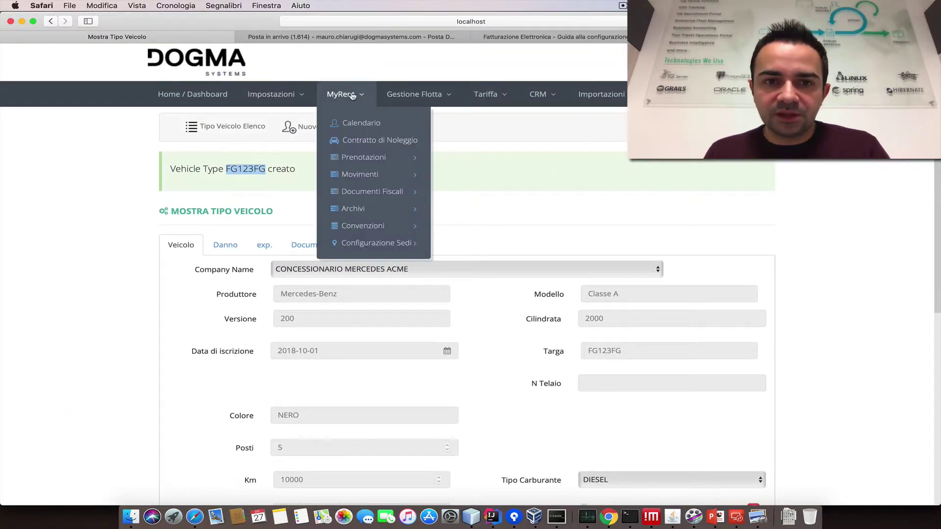
click(362, 125)
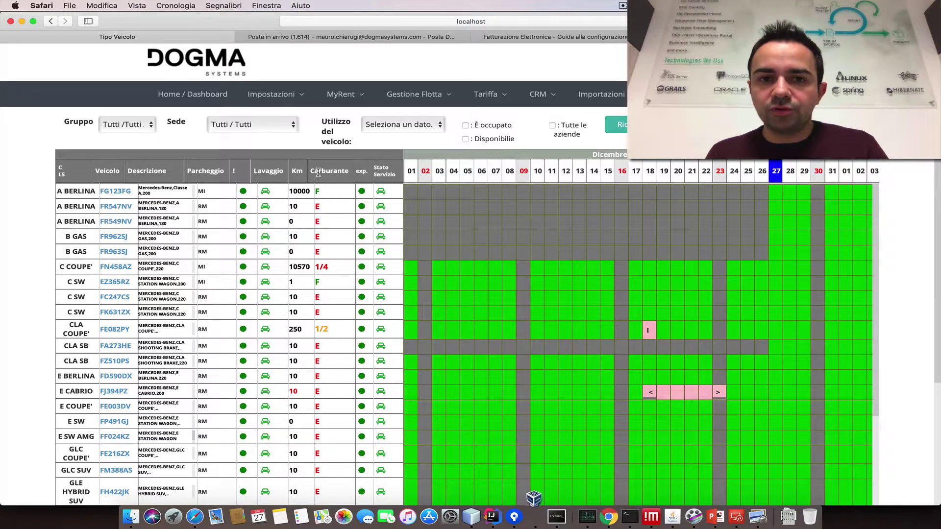
scroll(524, 403, down, 5)
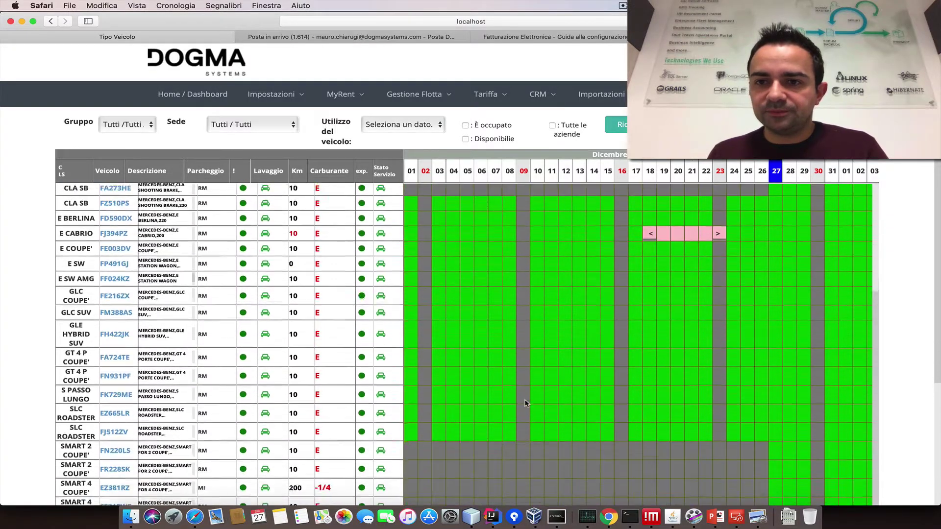
In the vehicle preferences, enable the vehicle's financial details tab and other financial details tab.
scroll(525, 403, up, 6)
click(271, 93)
mouse_move(294, 261)
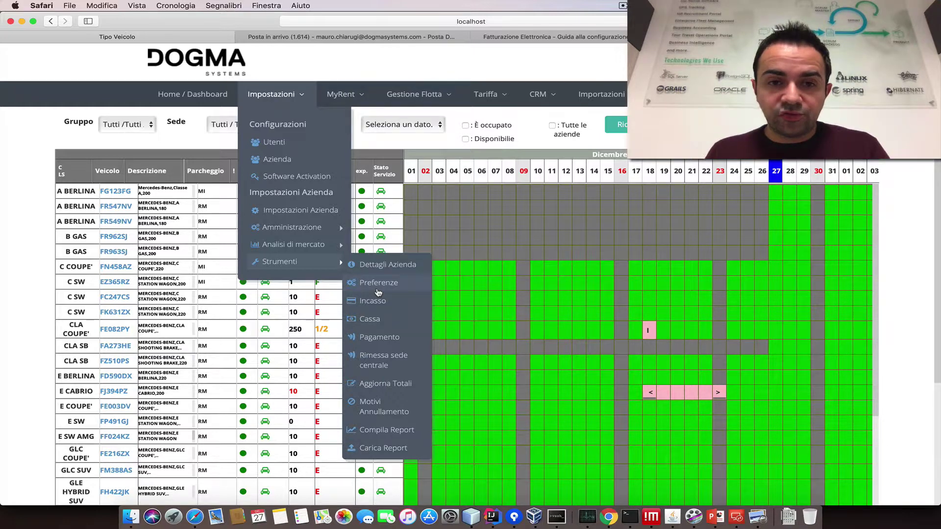
click(377, 293)
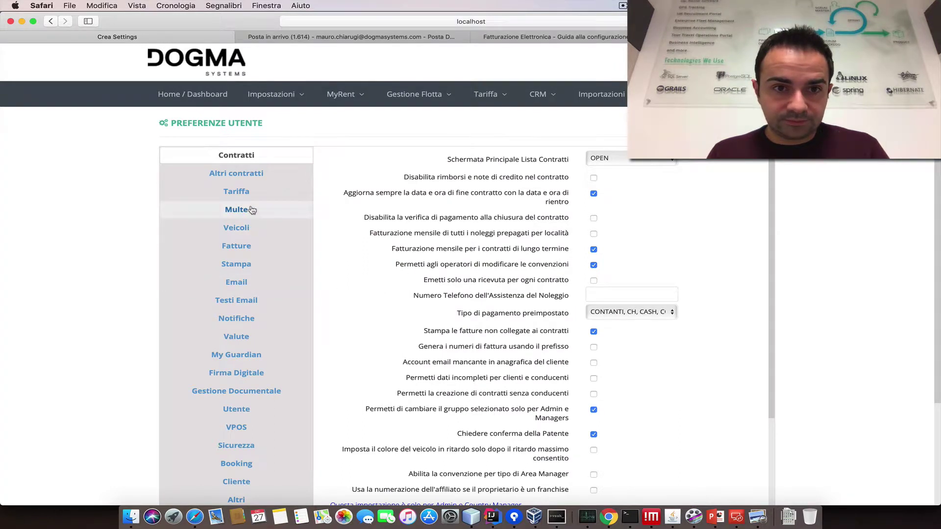
click(247, 231)
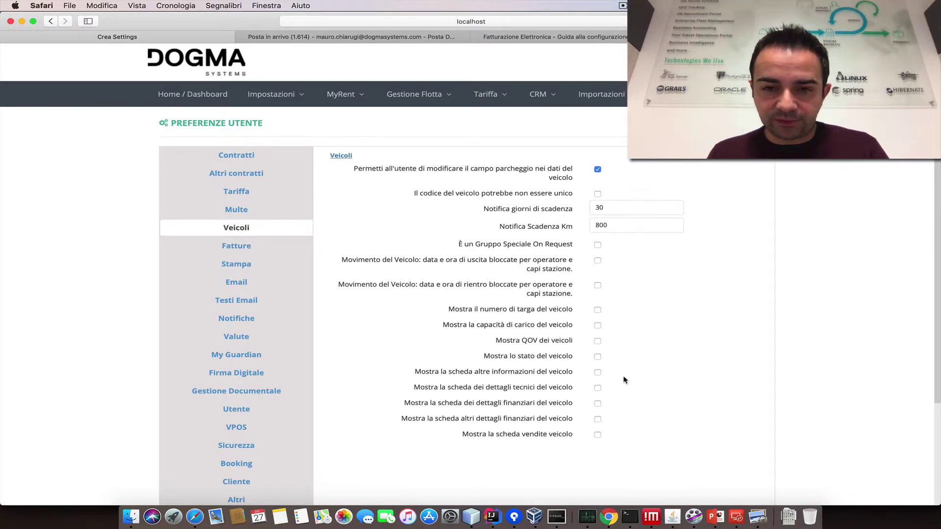
click(598, 404)
click(598, 420)
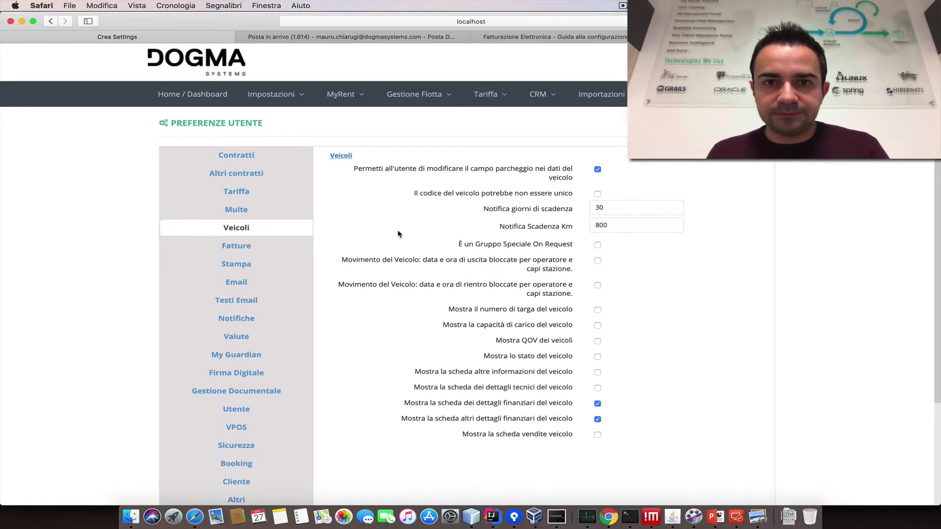
Search the vehicle list for plate FG123FG and open that vehicle's record.
click(408, 90)
mouse_move(444, 141)
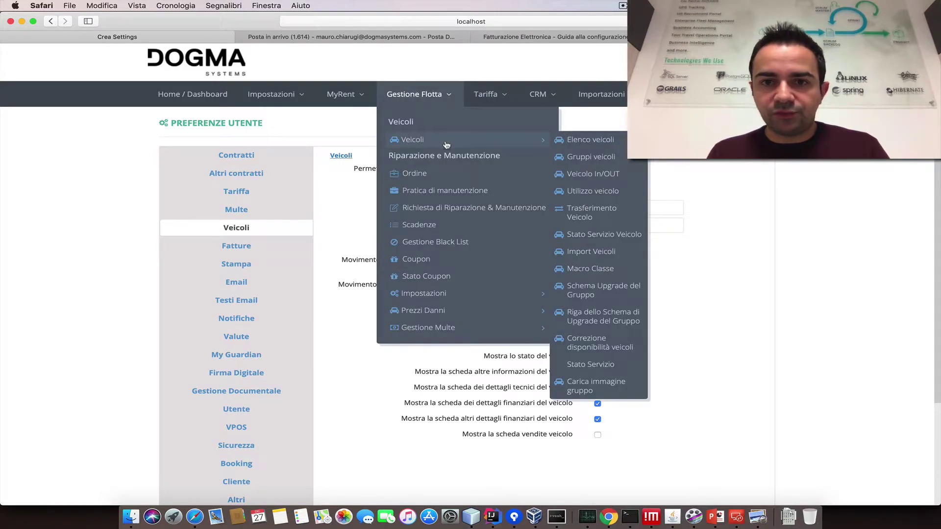
click(567, 142)
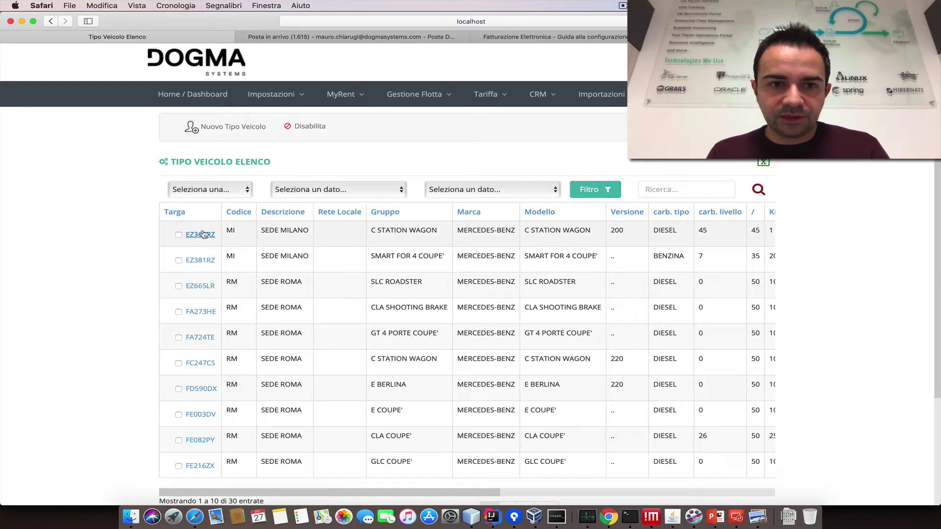
click(671, 194)
text(FG123FG)
click(758, 190)
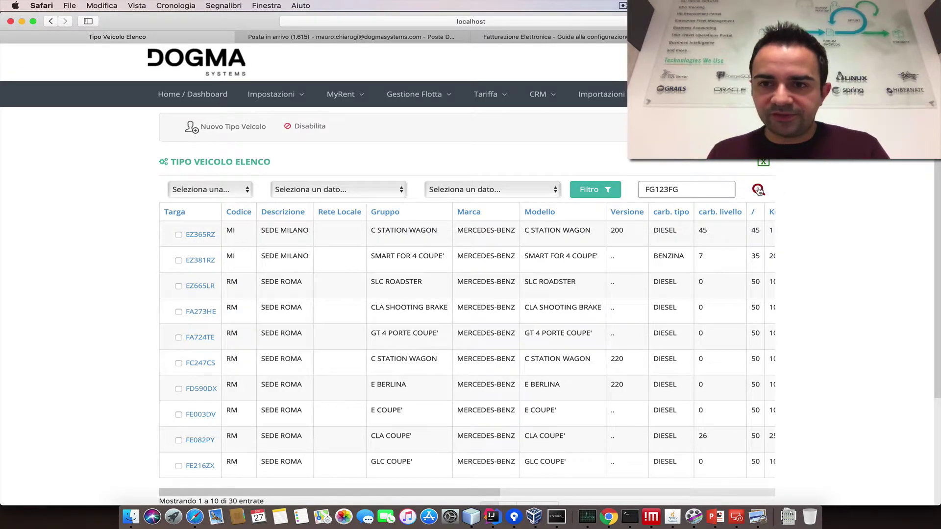
click(198, 235)
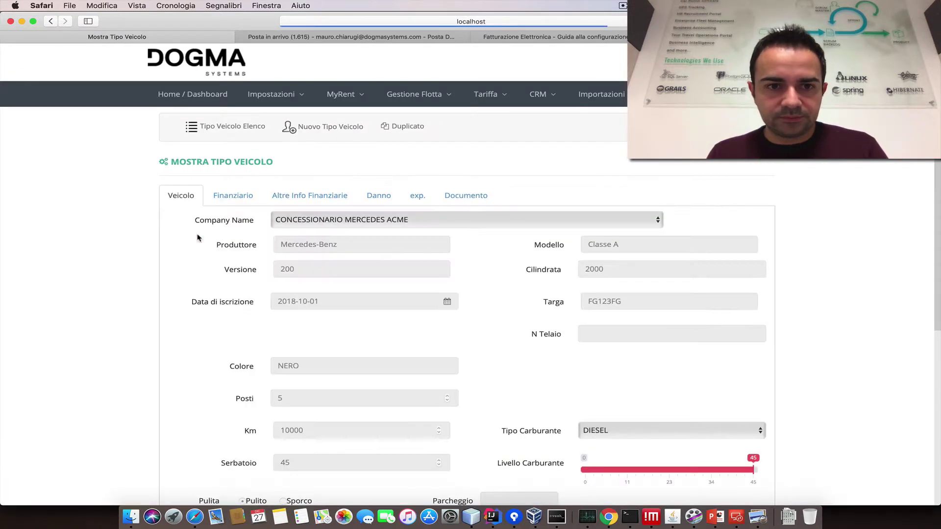
Review the fields in the vehicle's Finanziario and Altre Info Finanziarie sections, including the contract dates.
click(244, 198)
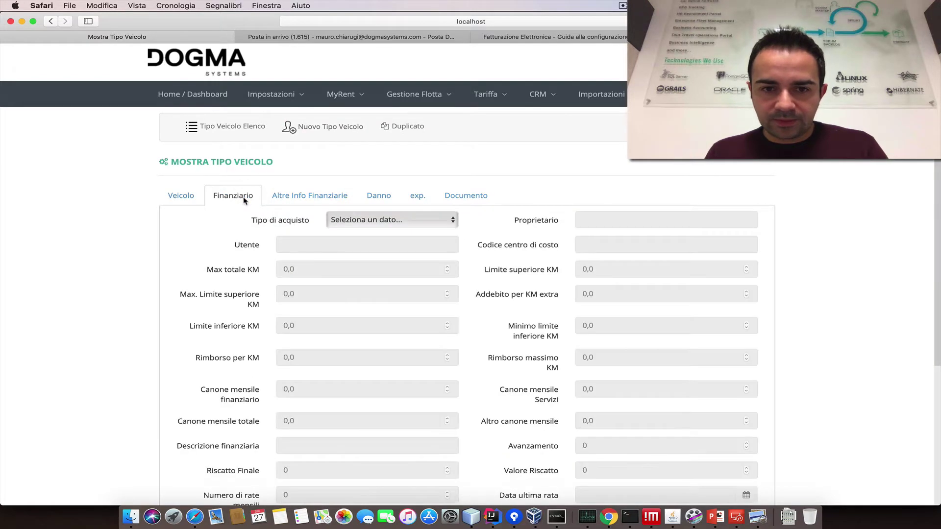
scroll(363, 297, down, 3)
scroll(363, 296, up, 2)
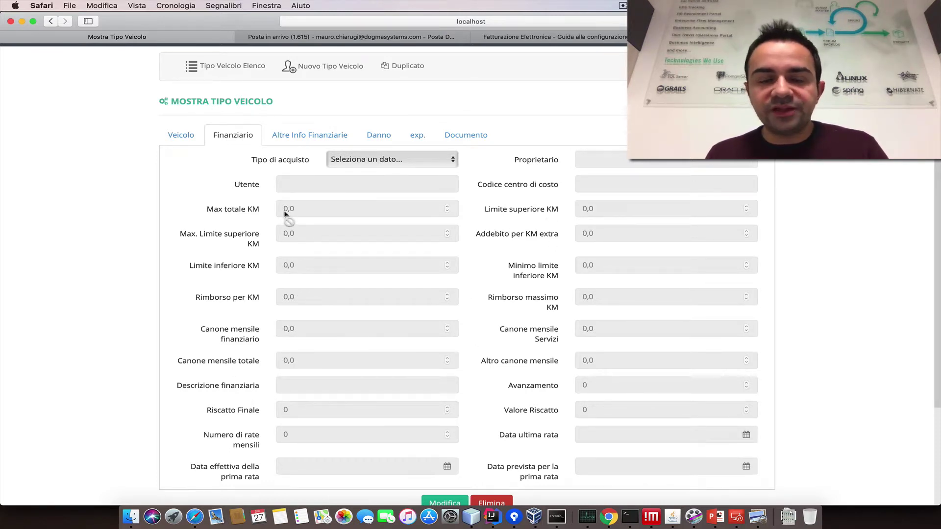
click(308, 140)
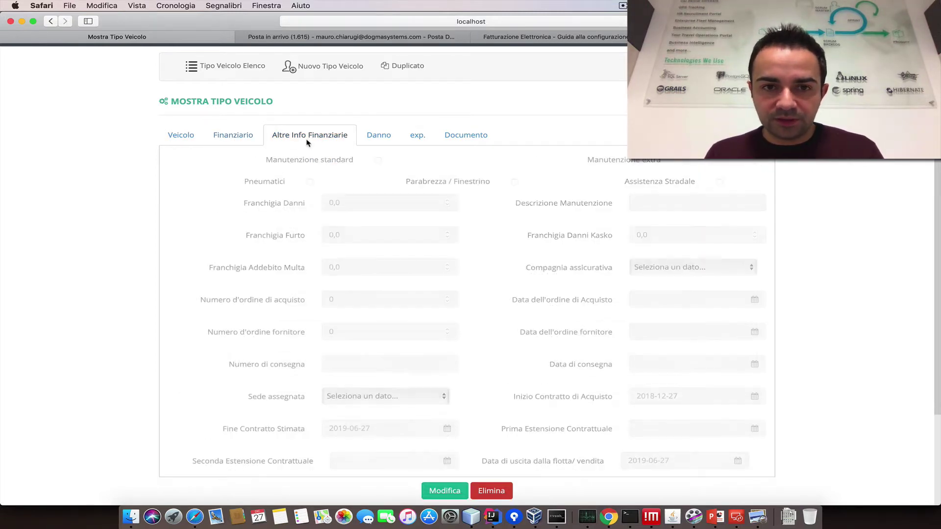
scroll(528, 395, down, 2)
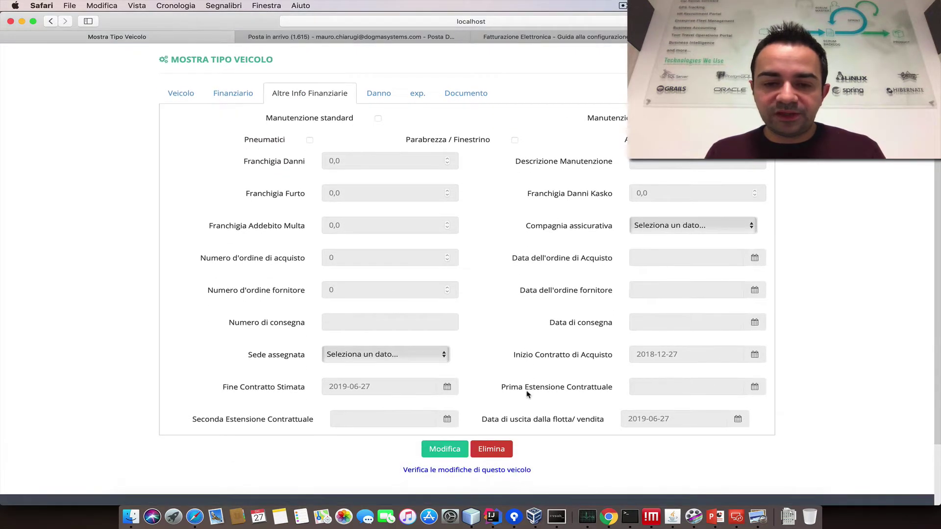
Open the vehicle for editing at the contract fields of its Altre Info Finanziarie section.
click(445, 450)
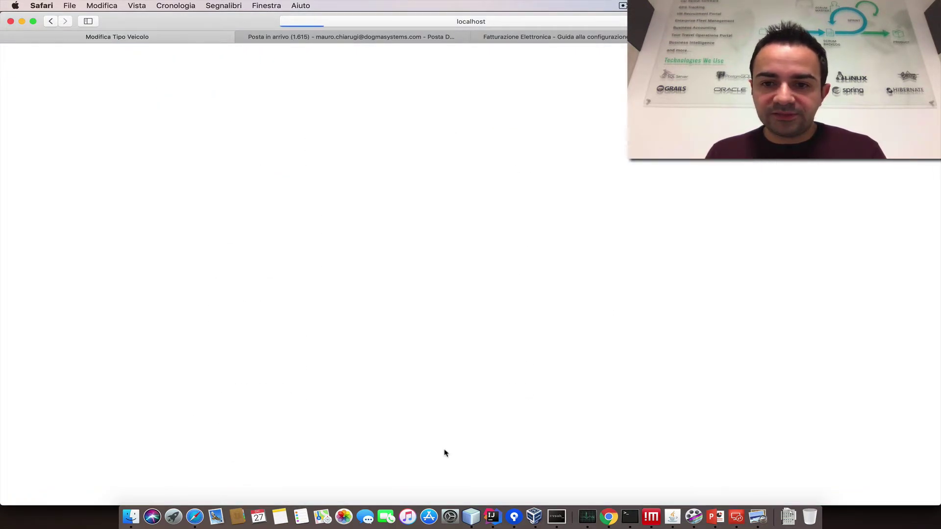
click(321, 206)
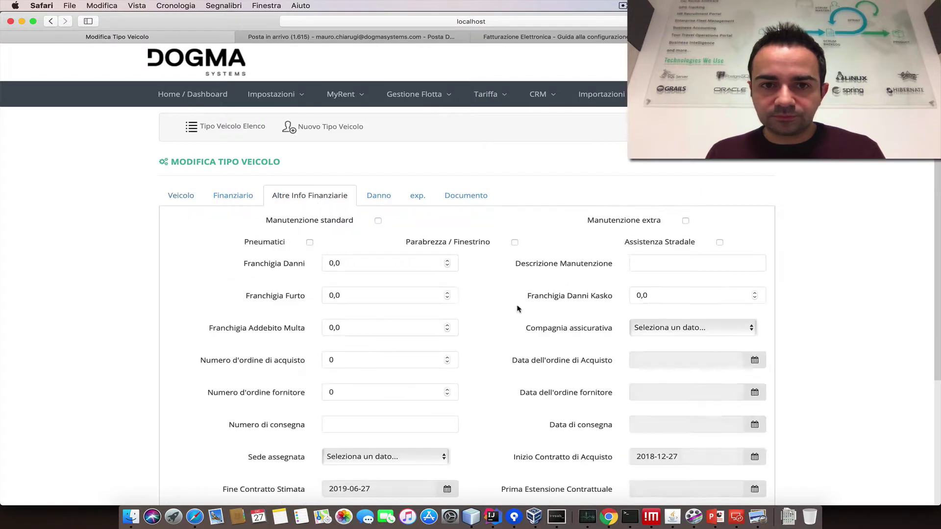
scroll(519, 308, down, 5)
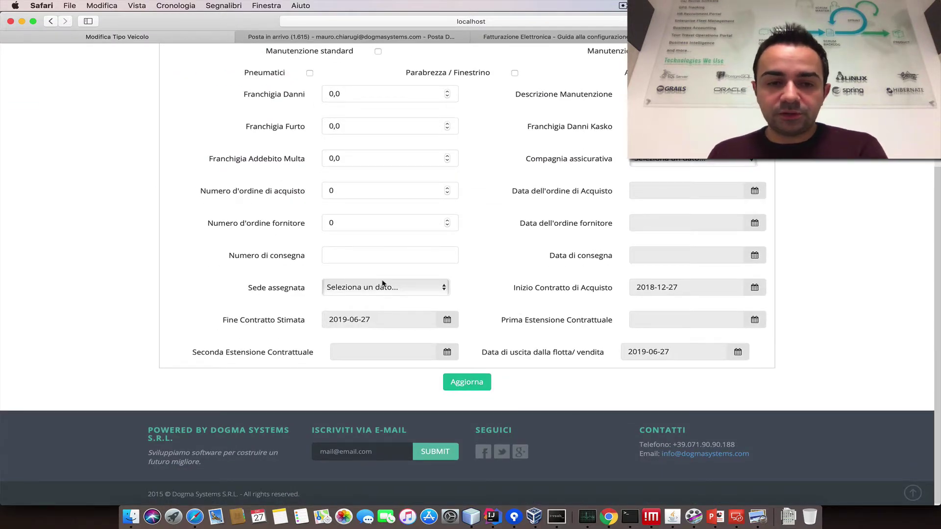